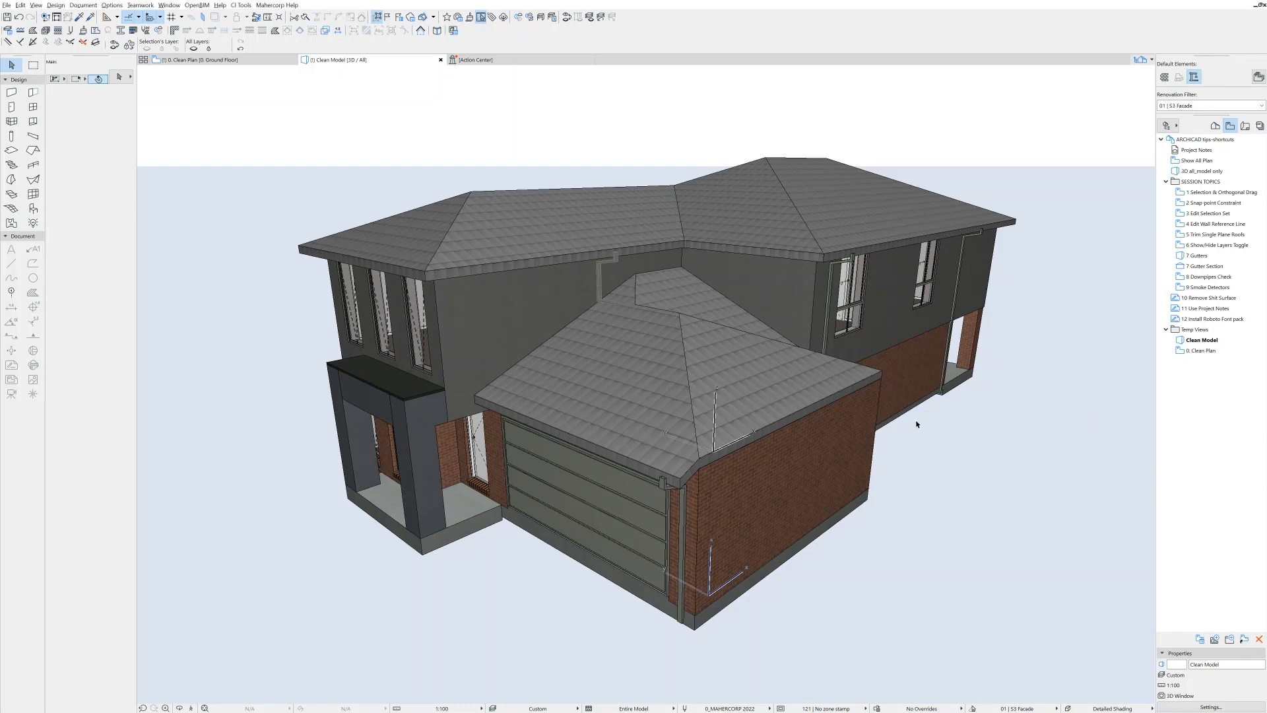
Set the Beam tool's profile to Gutter and 185 Steel Fascia with 450 Eave_EPS.
{"action": "middle_click_drag", "start_coordinate": [918, 423], "coordinate": [952, 452]}
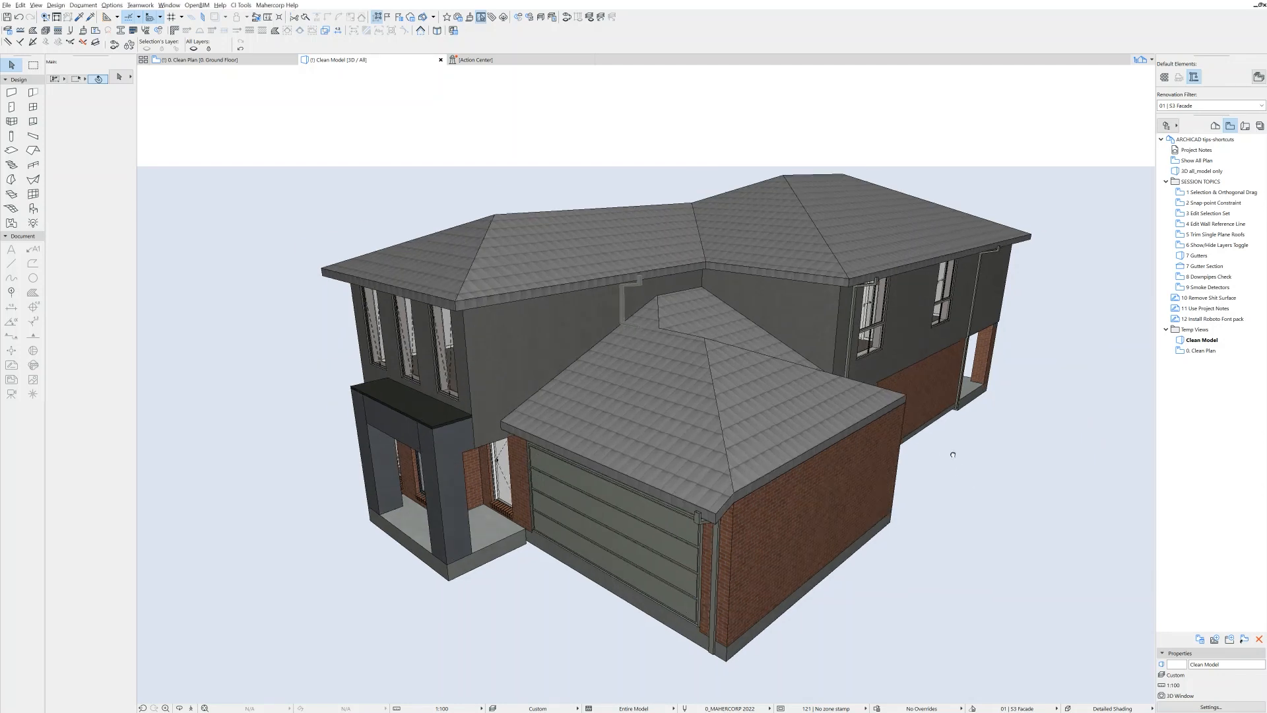
{"action": "left_click", "coordinate": [32, 136]}
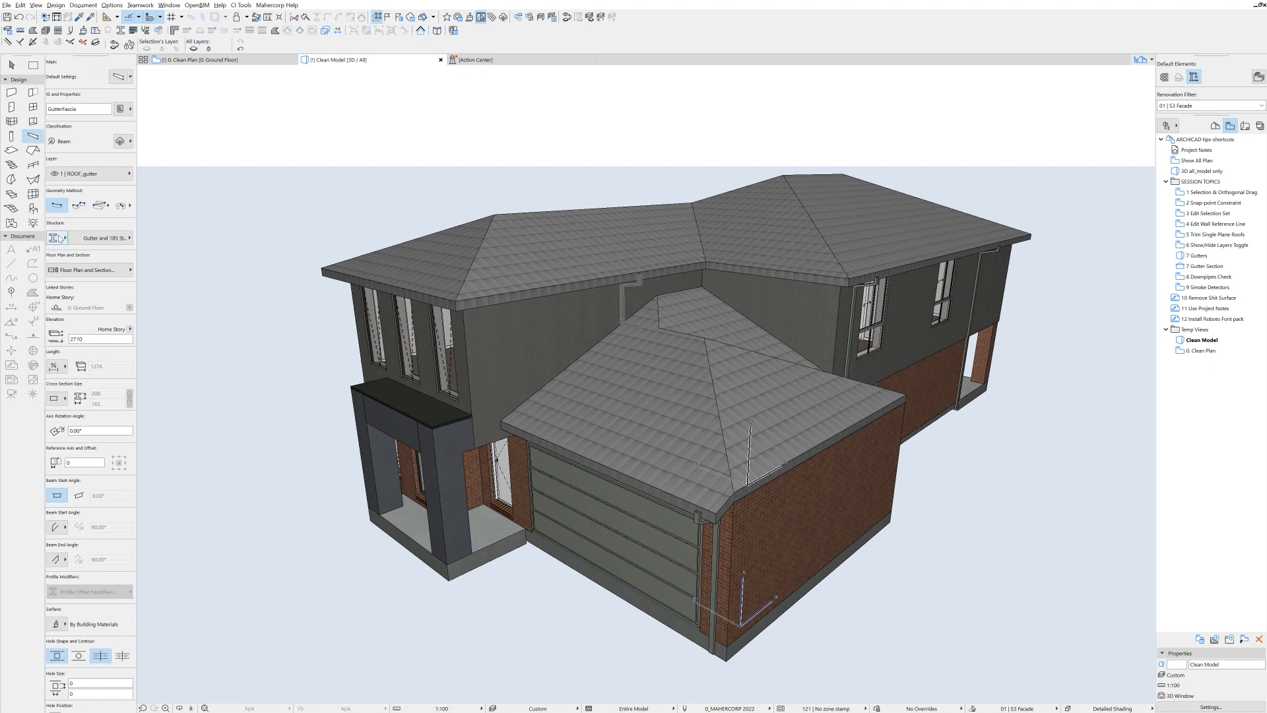
{"action": "left_click", "coordinate": [108, 237]}
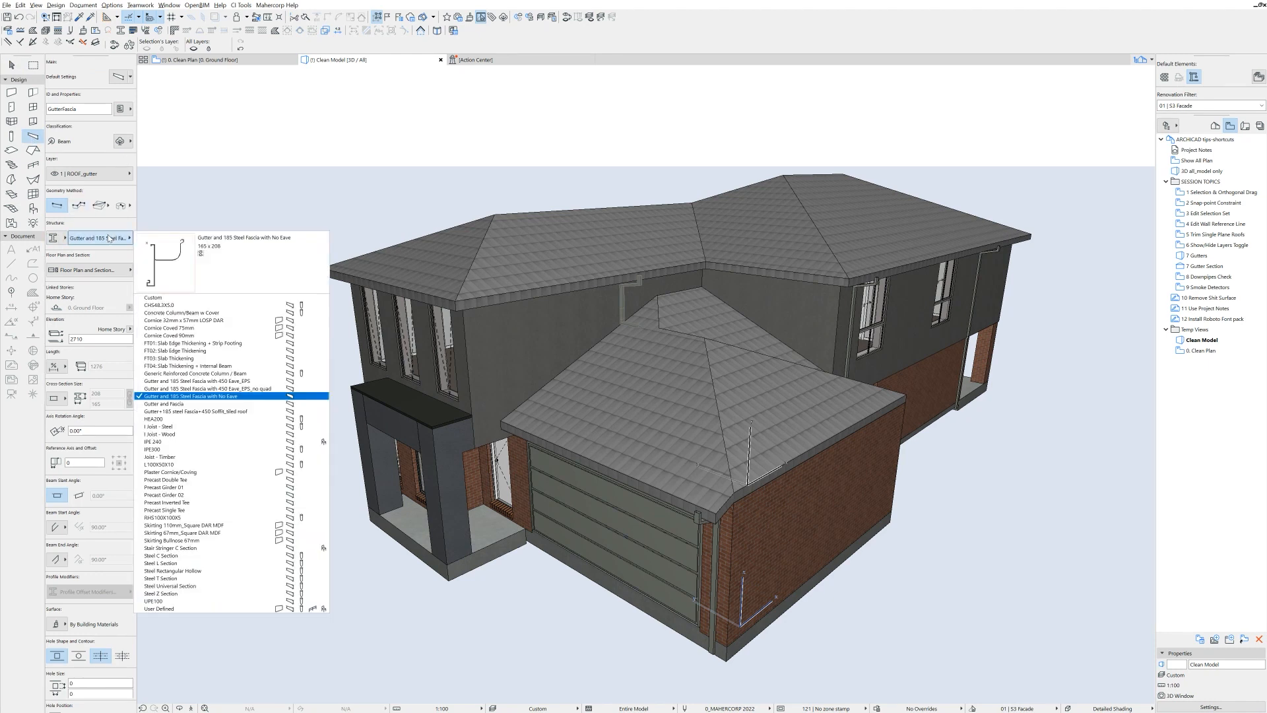
{"action": "left_click", "coordinate": [183, 381]}
Generate gutter beams around the whole perimeter of the upper-storey roof with the Magic Wand.
{"action": "middle_click_drag", "start_coordinate": [397, 317], "coordinate": [505, 387], "text": "shift"}
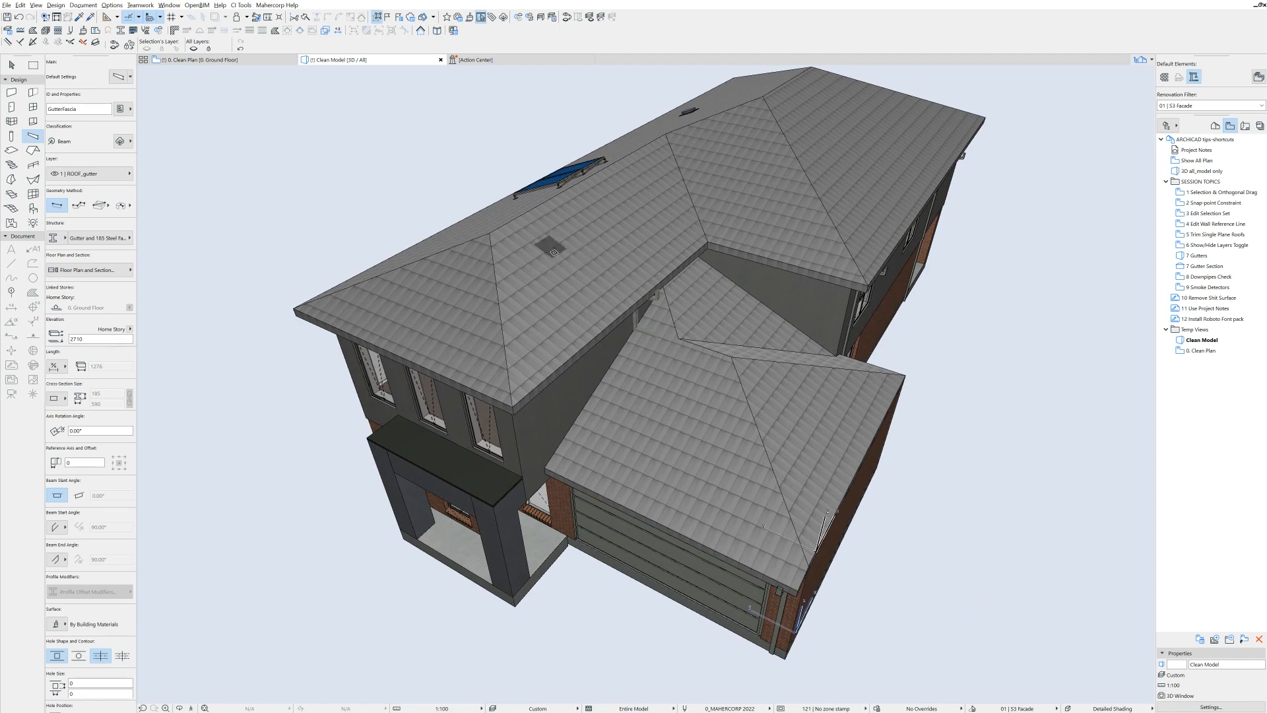
{"action": "key", "text": "Escape"}
{"action": "left_click", "coordinate": [540, 259]}
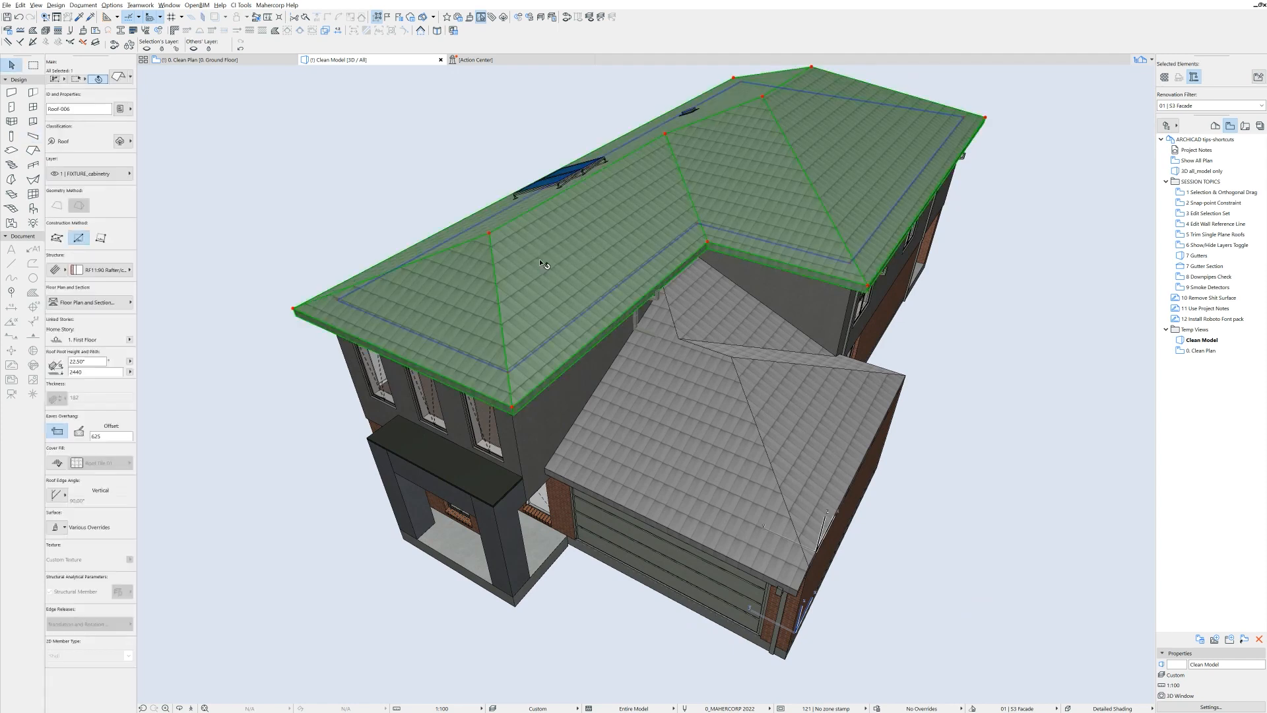
{"action": "key", "text": "Escape"}
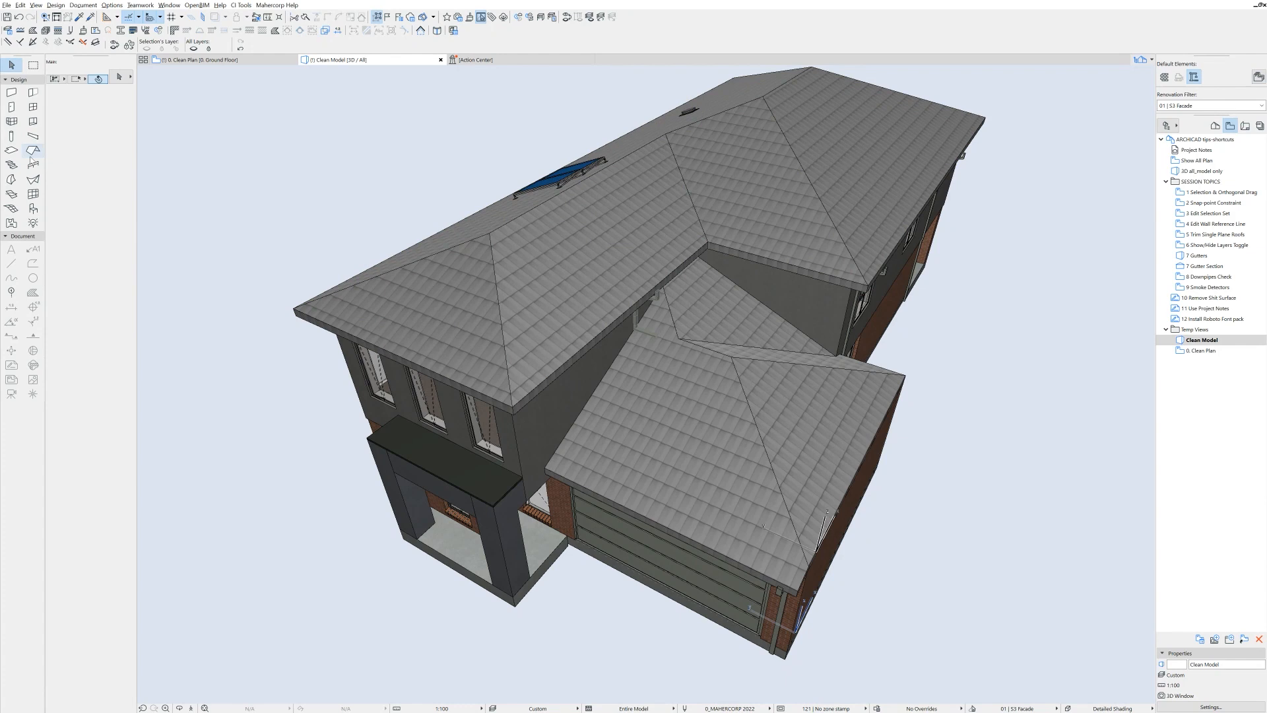
{"action": "left_click", "coordinate": [33, 137]}
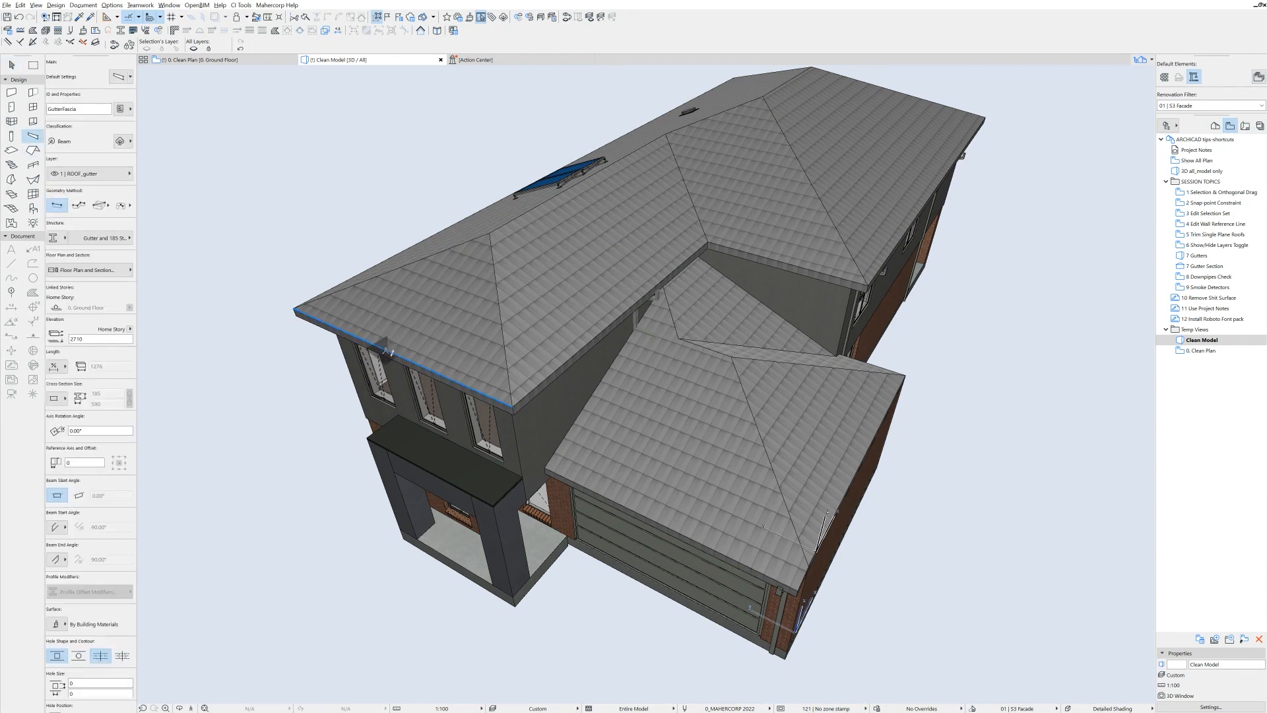
{"action": "key", "text": "space"}
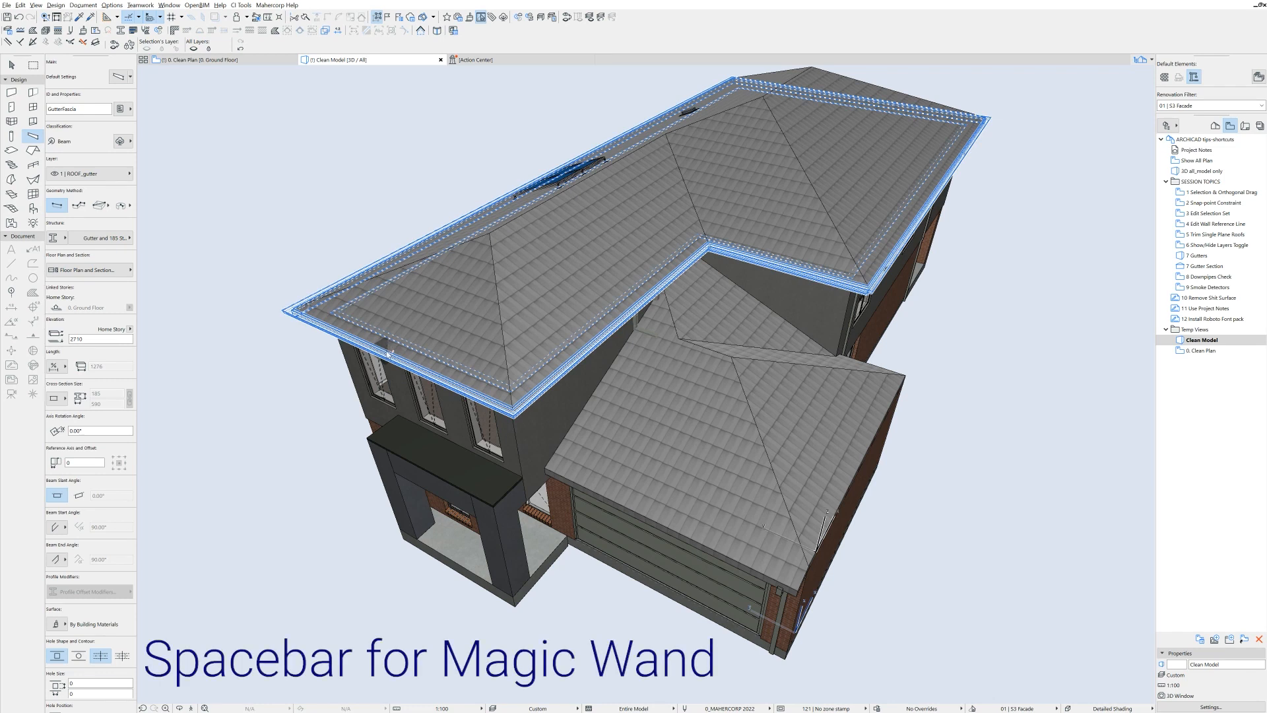
{"action": "left_click", "coordinate": [387, 353]}
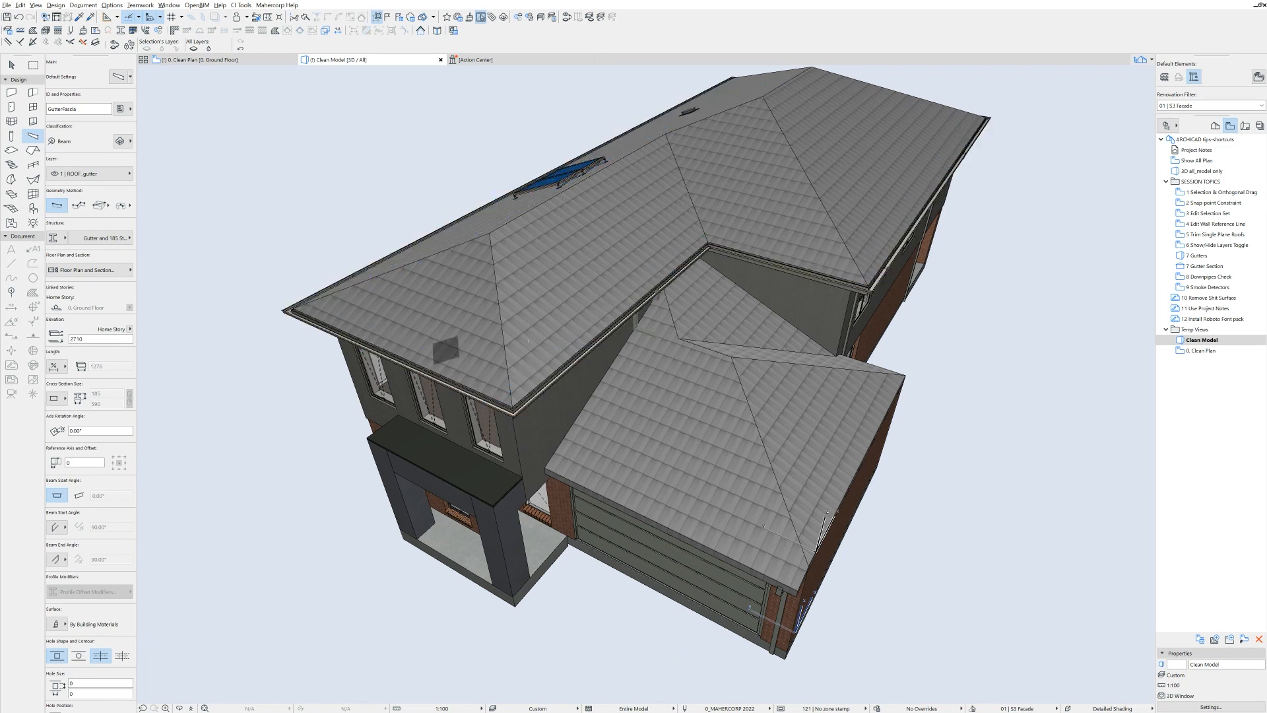
{"action": "middle_click_drag", "start_coordinate": [722, 329], "coordinate": [698, 287], "text": "shift"}
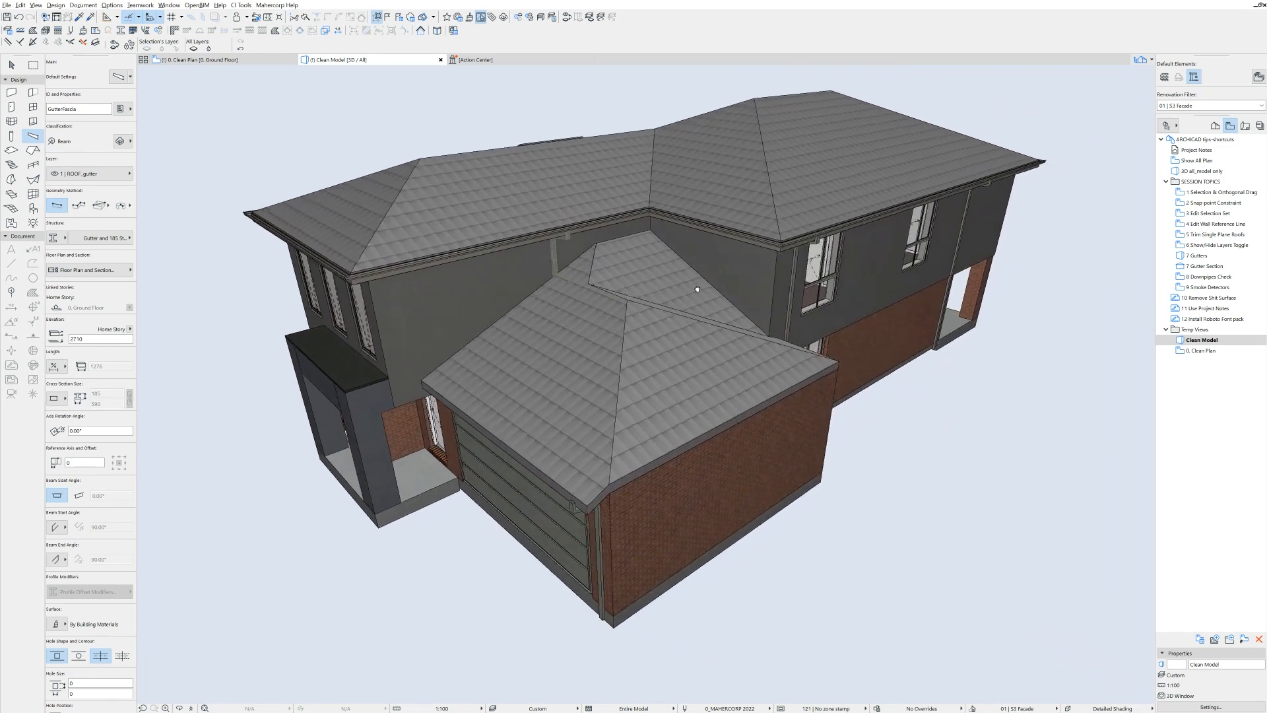
{"action": "middle_click_drag", "start_coordinate": [660, 354], "coordinate": [650, 389], "text": "shift"}
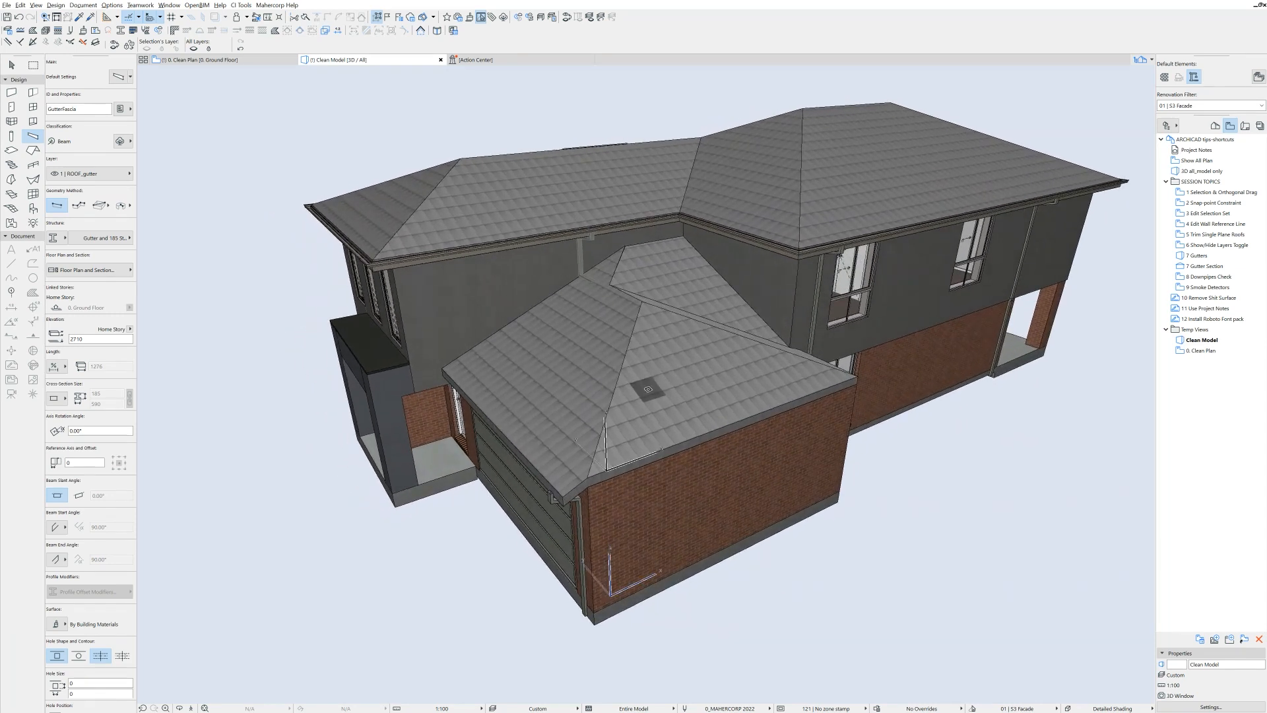
Examine the garage roof's separate roof planes by selecting them individually.
{"action": "key", "text": "Escape"}
{"action": "mouse_move", "coordinate": [577, 465]}
{"action": "middle_mouse_down", "text": "shift"}
{"action": "mouse_move", "coordinate": [551, 405]}
{"action": "mouse_move", "coordinate": [673, 419]}
{"action": "middle_mouse_up", "text": "shift"}
{"action": "scroll", "coordinate": [548, 403], "scroll_direction": "up", "scroll_amount": 3}
{"action": "left_click", "coordinate": [798, 401]}
{"action": "middle_click_drag", "start_coordinate": [774, 415], "coordinate": [806, 481], "text": "shift"}
{"action": "left_click", "coordinate": [611, 244]}
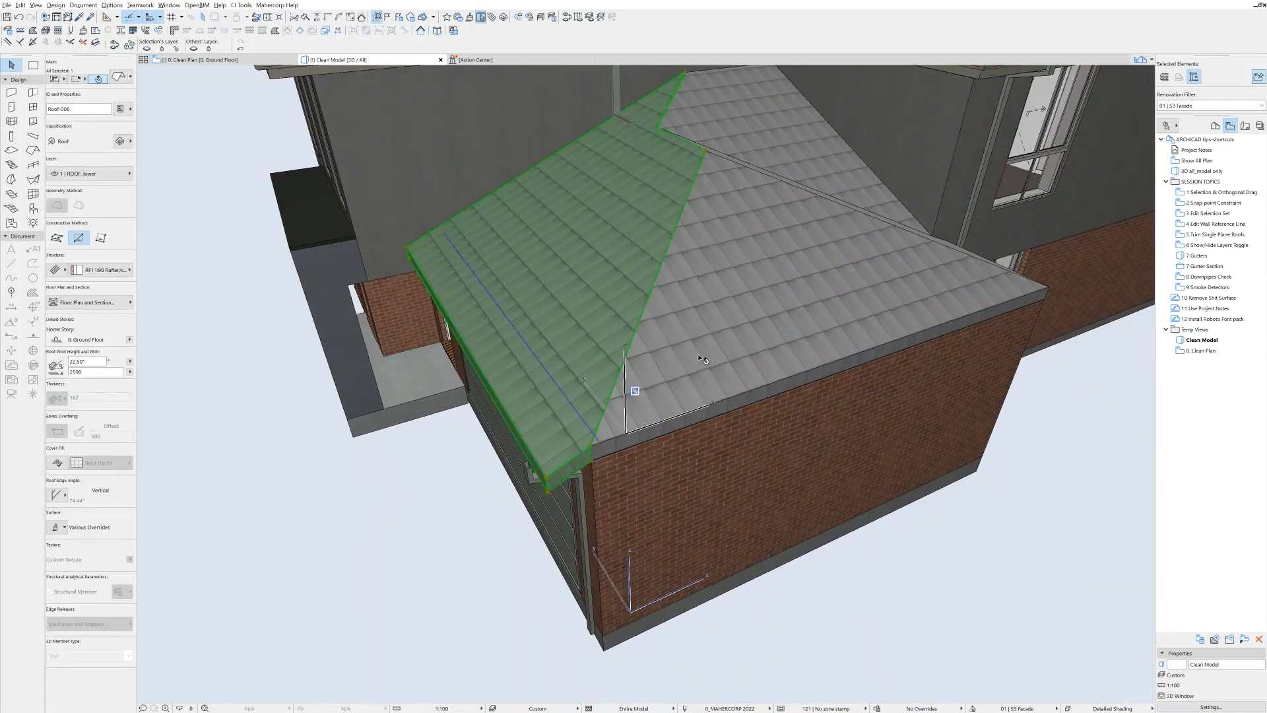
{"action": "key", "text": "Escape"}
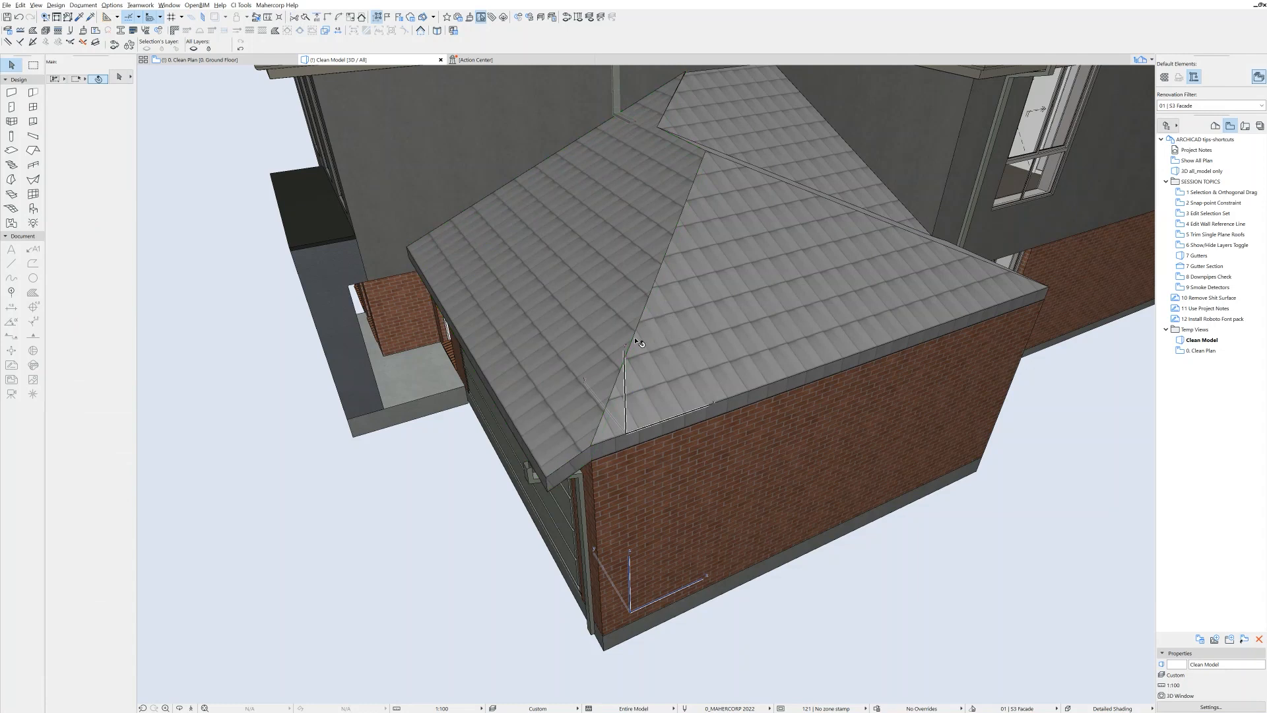
Try to trace the garage's front roof plane with gutter beams using the Magic Wand.
{"action": "left_click", "coordinate": [32, 136]}
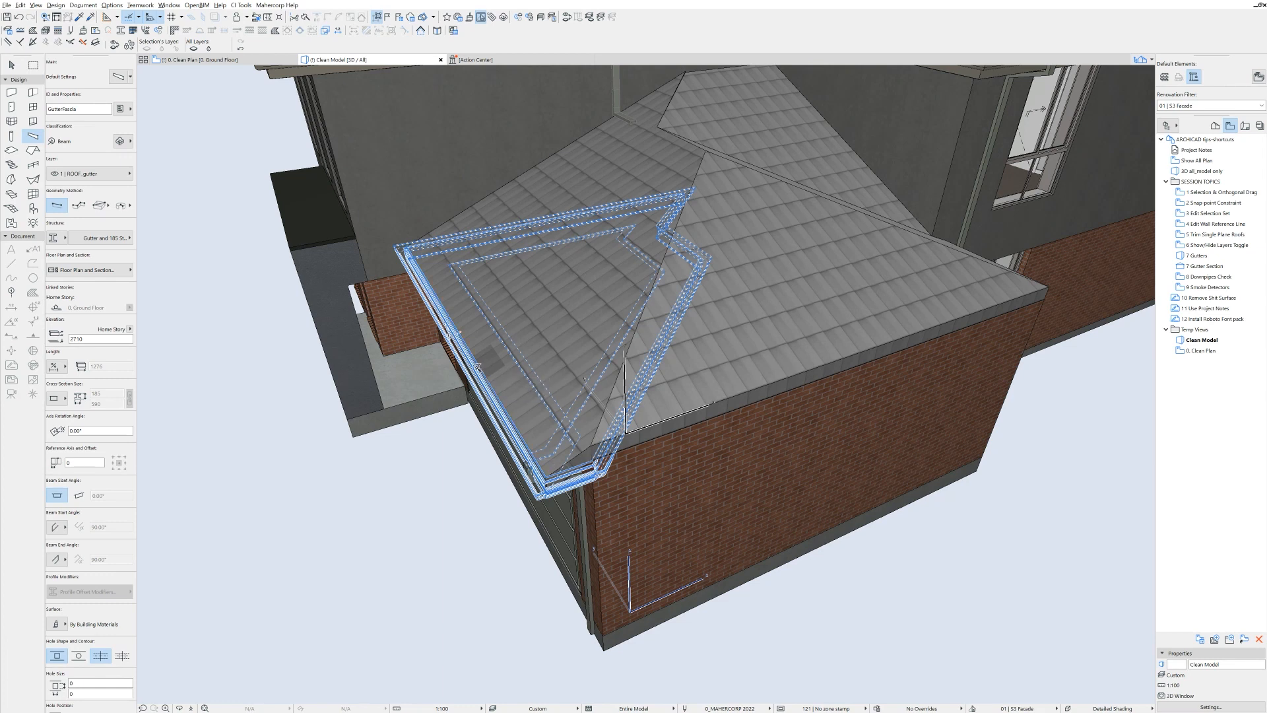
{"action": "middle_click_drag", "start_coordinate": [530, 326], "coordinate": [577, 343]}
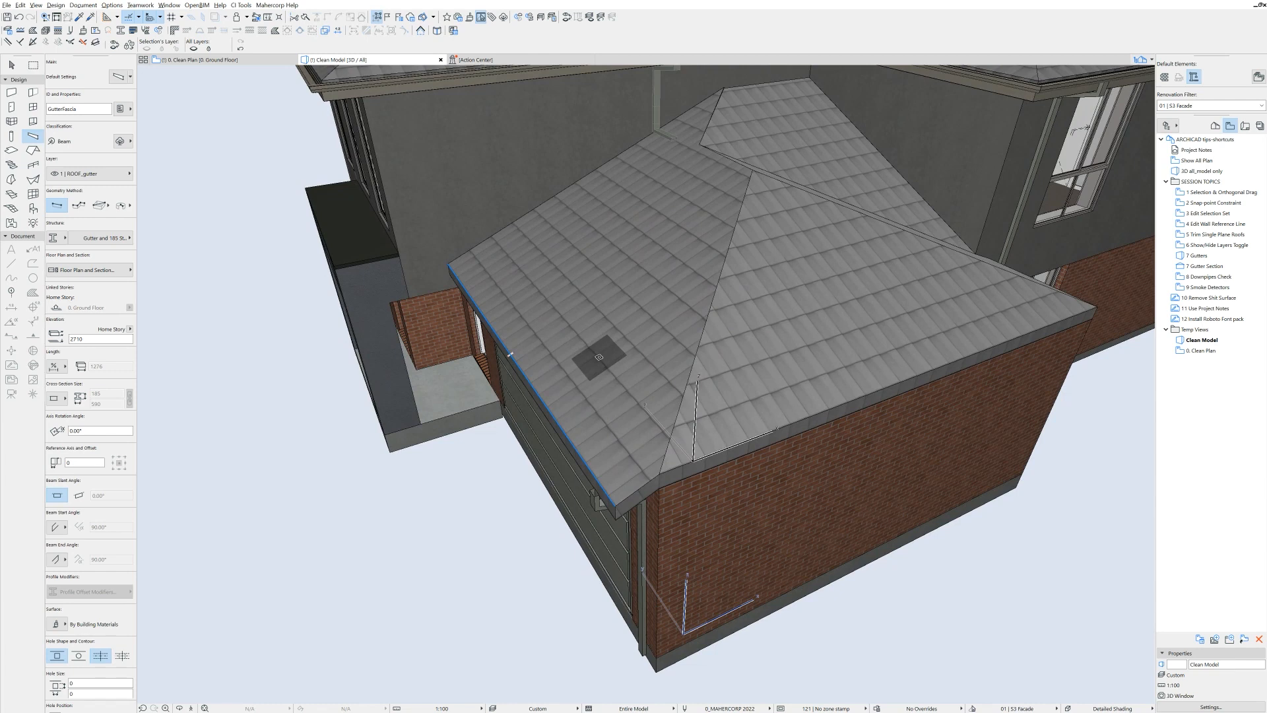
{"action": "left_click", "coordinate": [566, 428]}
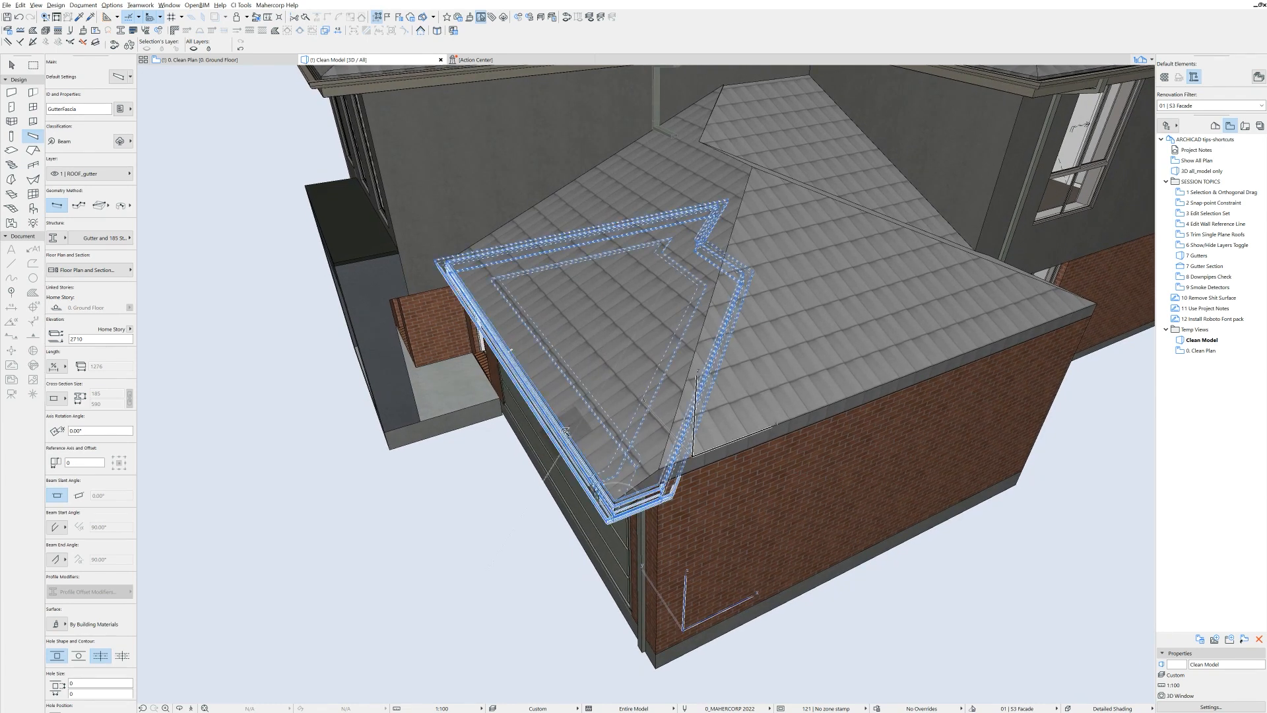
{"action": "key", "text": "Delete"}
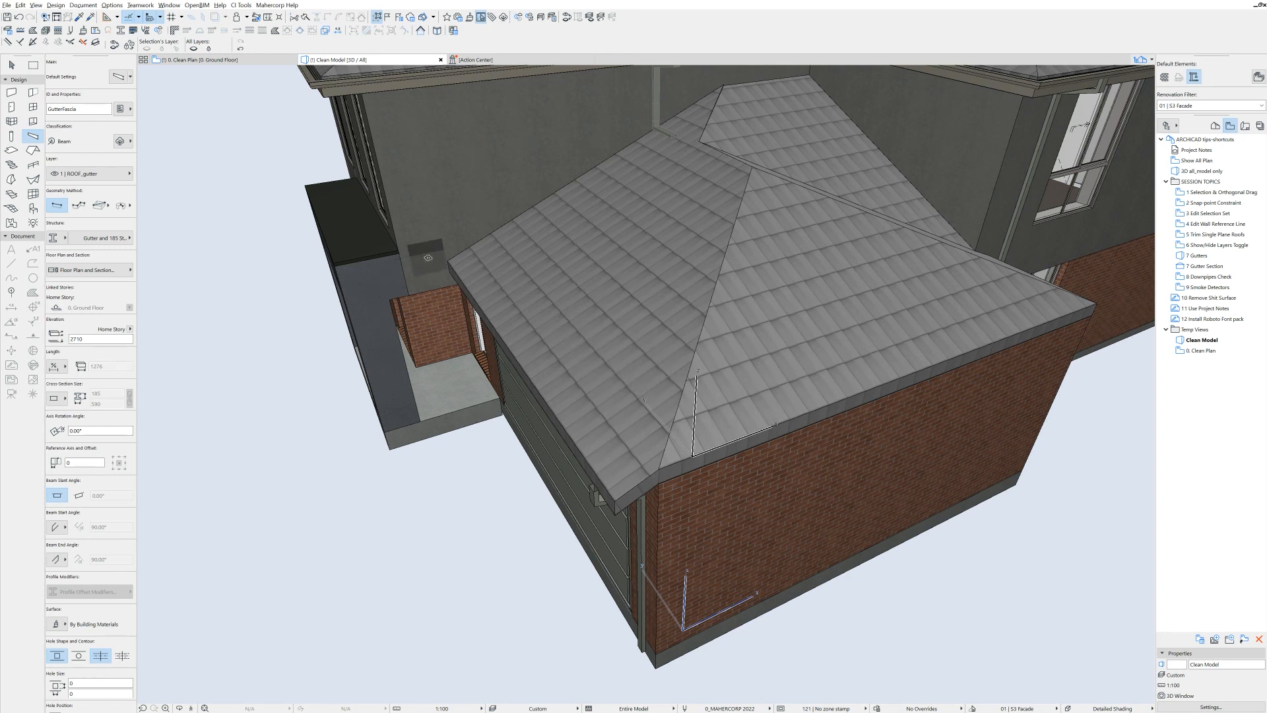
Set the beam profile to Gutter and 185 Steel Fascia with No Eave and the geometry method to chained.
{"action": "left_click", "coordinate": [112, 242]}
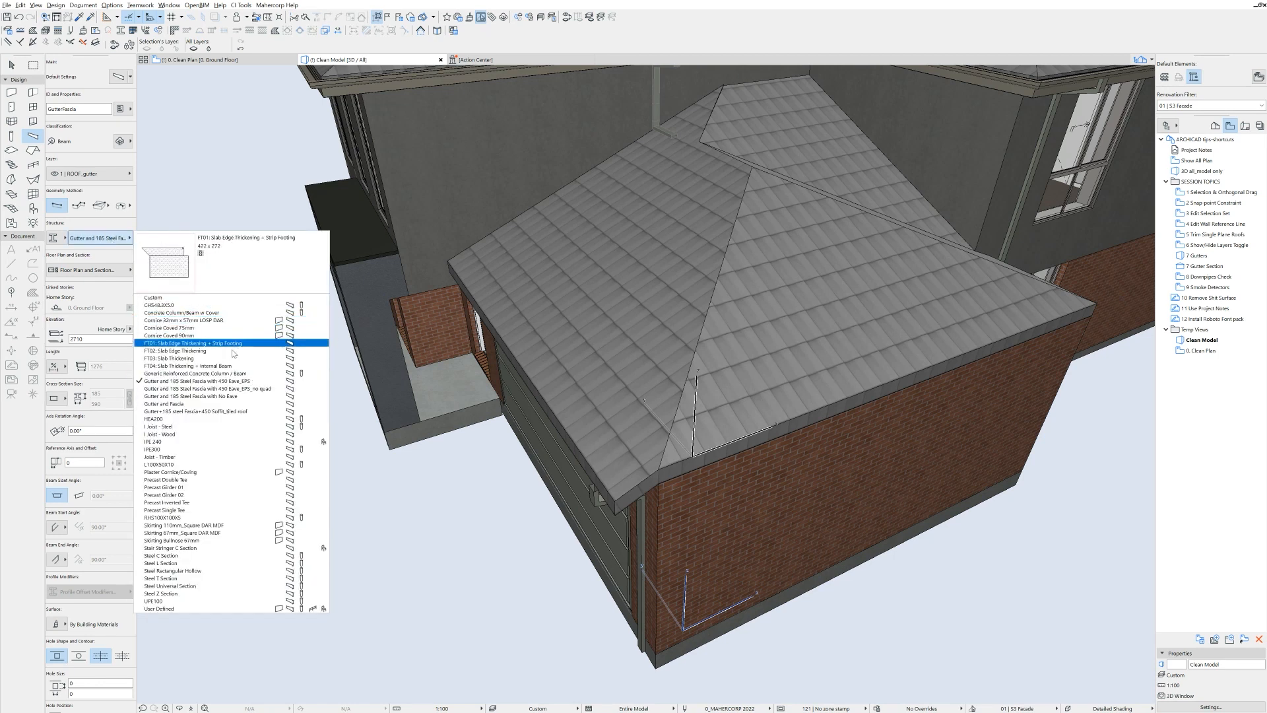
{"action": "left_click", "coordinate": [216, 395]}
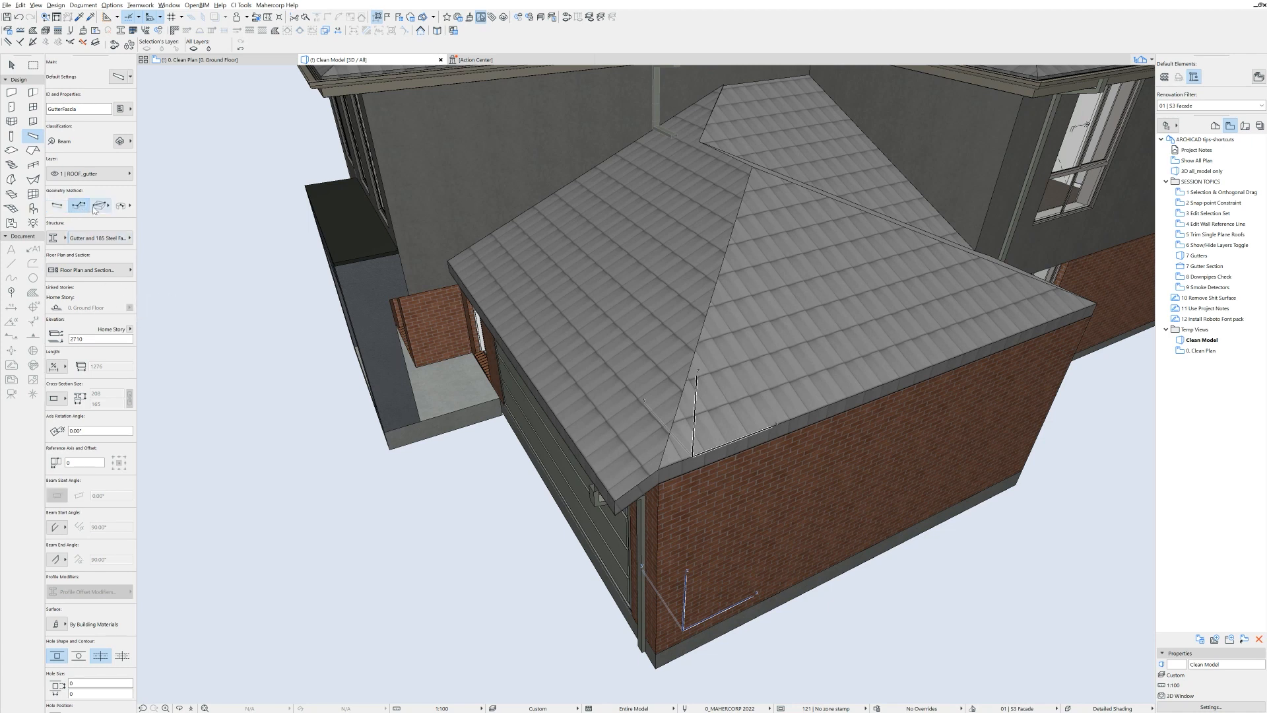
Draw chained gutter beams around the garage roof along the front eave, short angled corner edge, side eave and rear return.
{"action": "scroll", "coordinate": [449, 261], "scroll_direction": "up", "scroll_amount": 2}
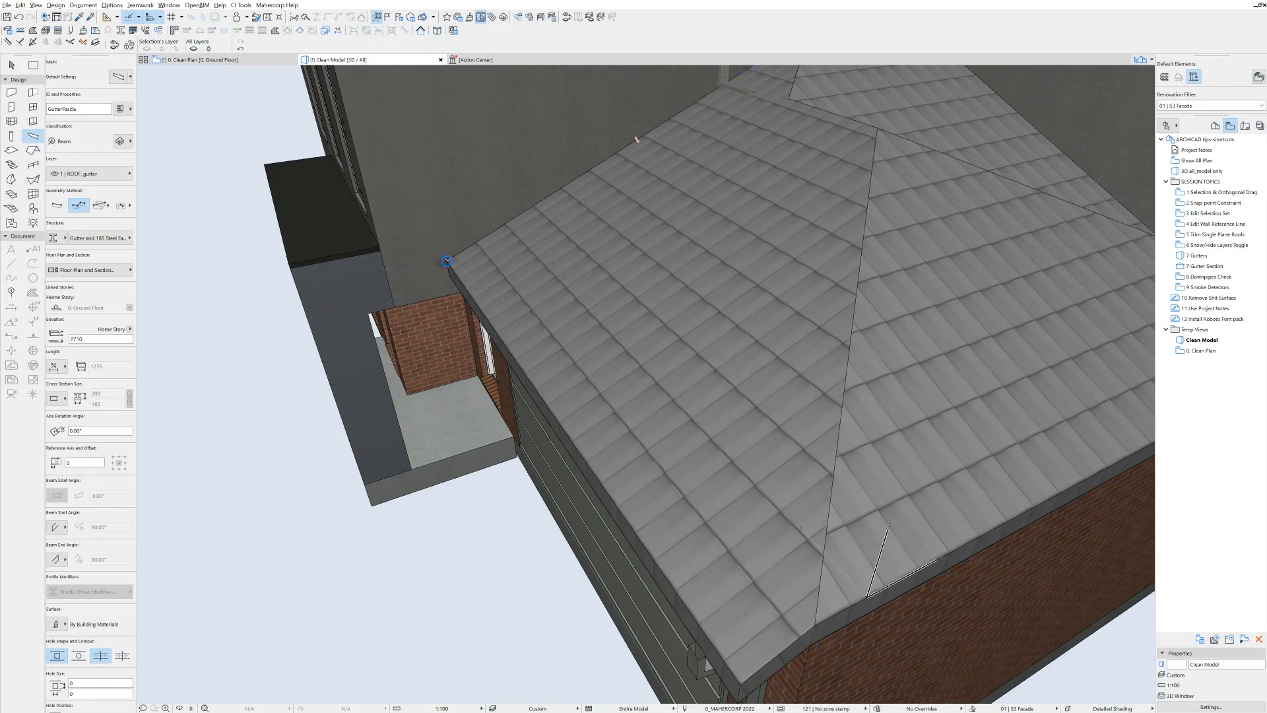
{"action": "left_click", "coordinate": [447, 261]}
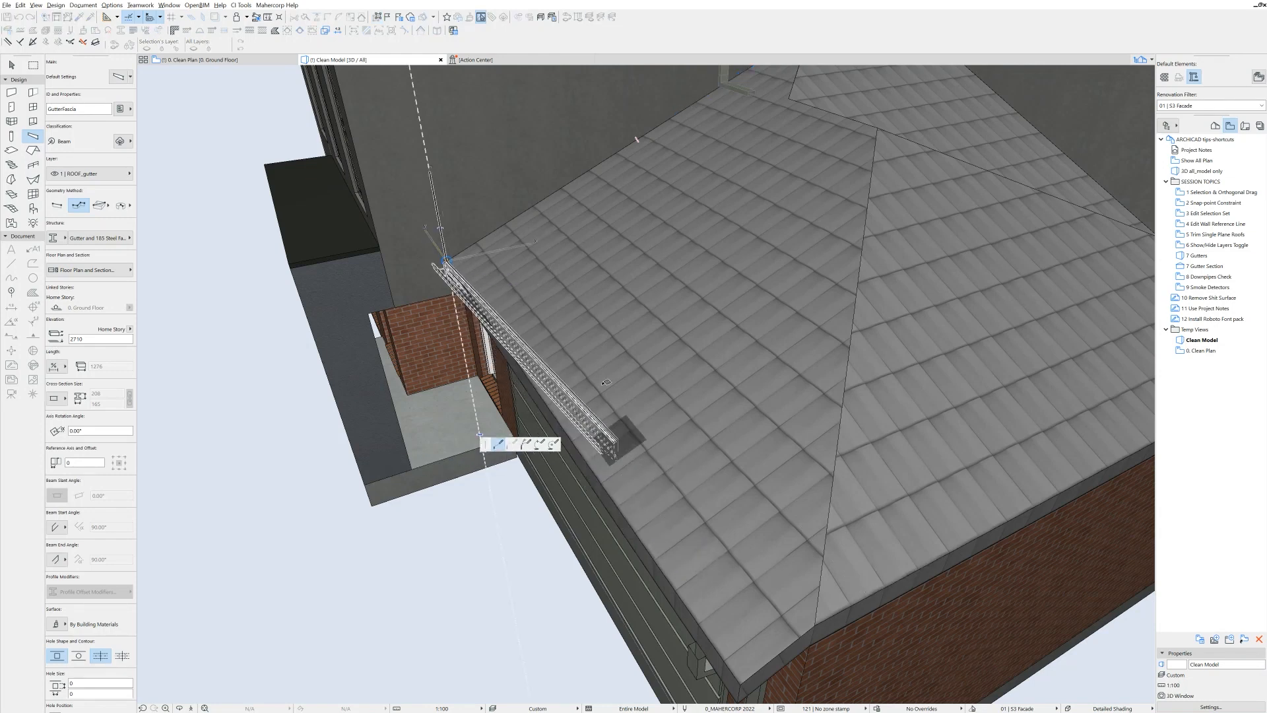
{"action": "scroll", "coordinate": [633, 429], "scroll_direction": "down", "scroll_amount": 3}
{"action": "scroll", "coordinate": [660, 488], "scroll_direction": "up", "scroll_amount": 4}
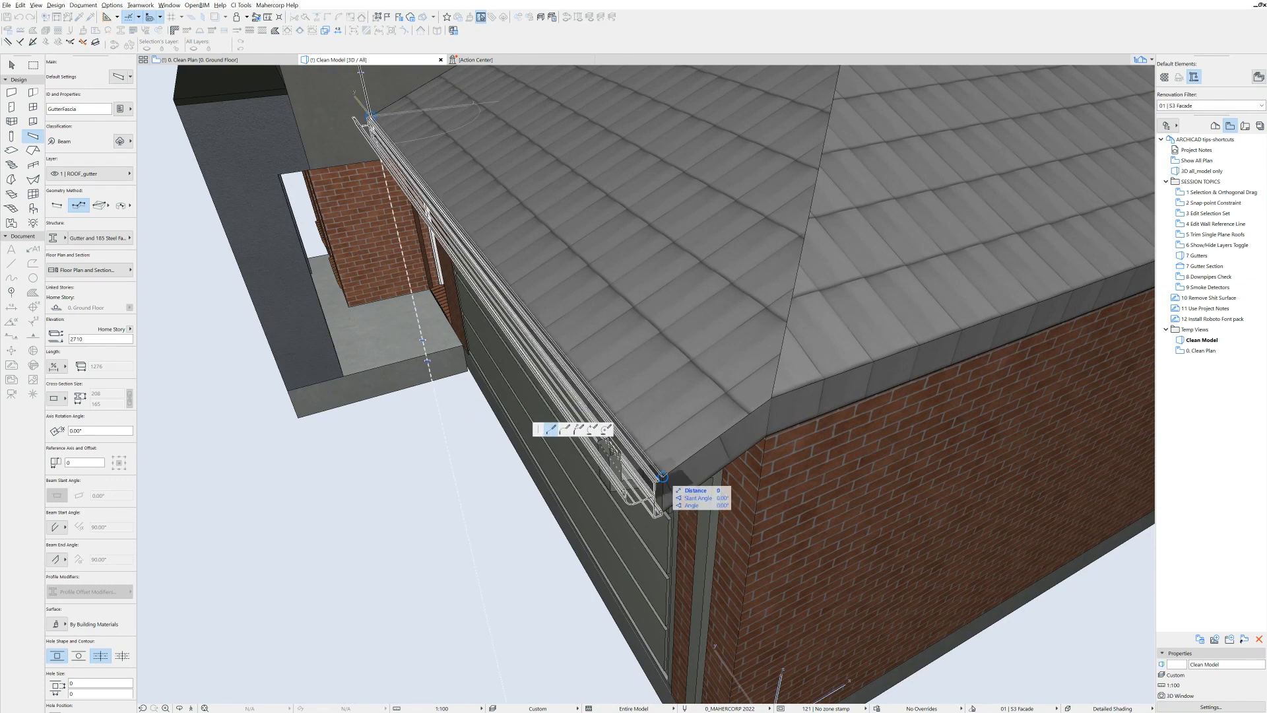
{"action": "left_click", "coordinate": [662, 476]}
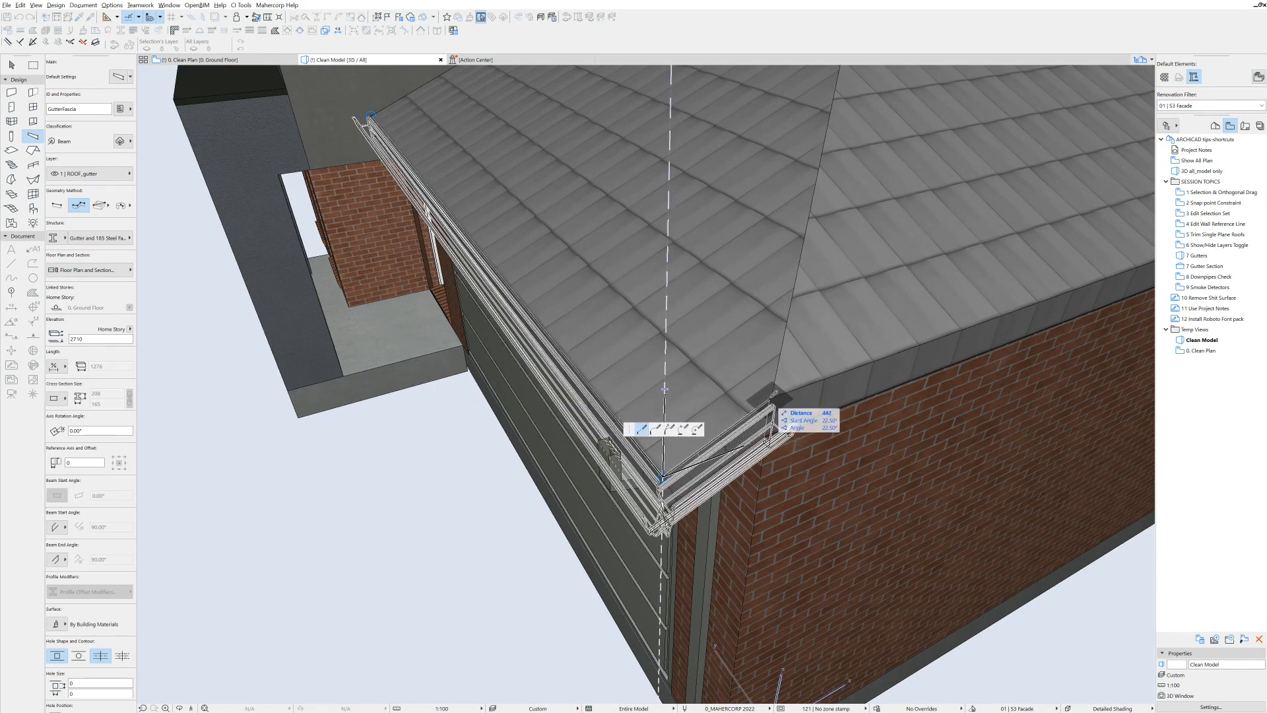
{"action": "left_click", "coordinate": [773, 396]}
{"action": "middle_click_drag", "start_coordinate": [1057, 325], "coordinate": [545, 510]}
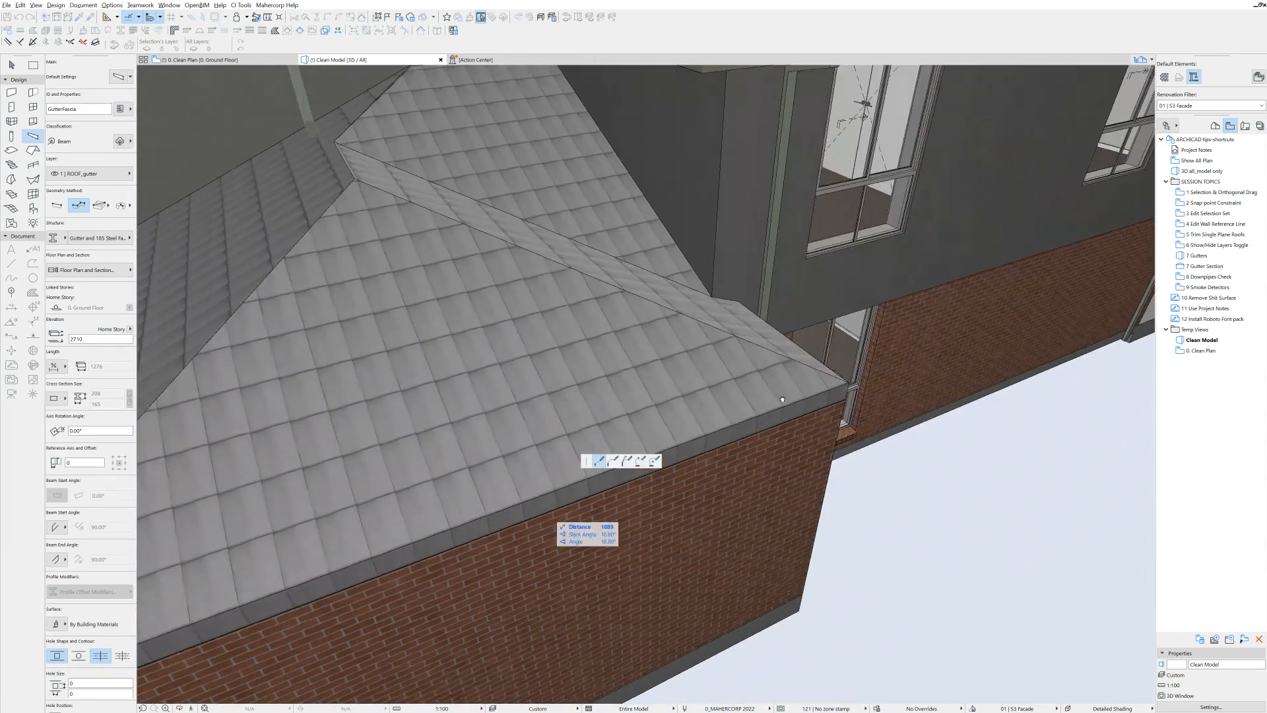
{"action": "left_click", "coordinate": [847, 384]}
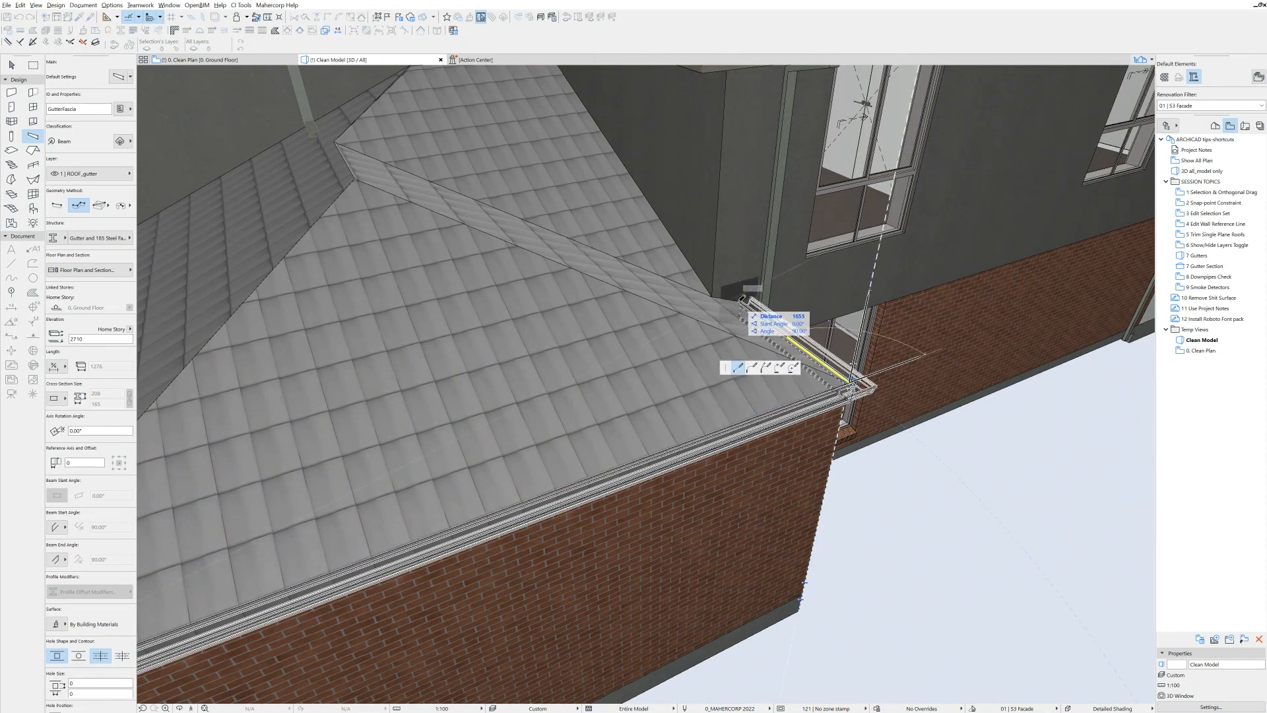
{"action": "left_click", "coordinate": [739, 302]}
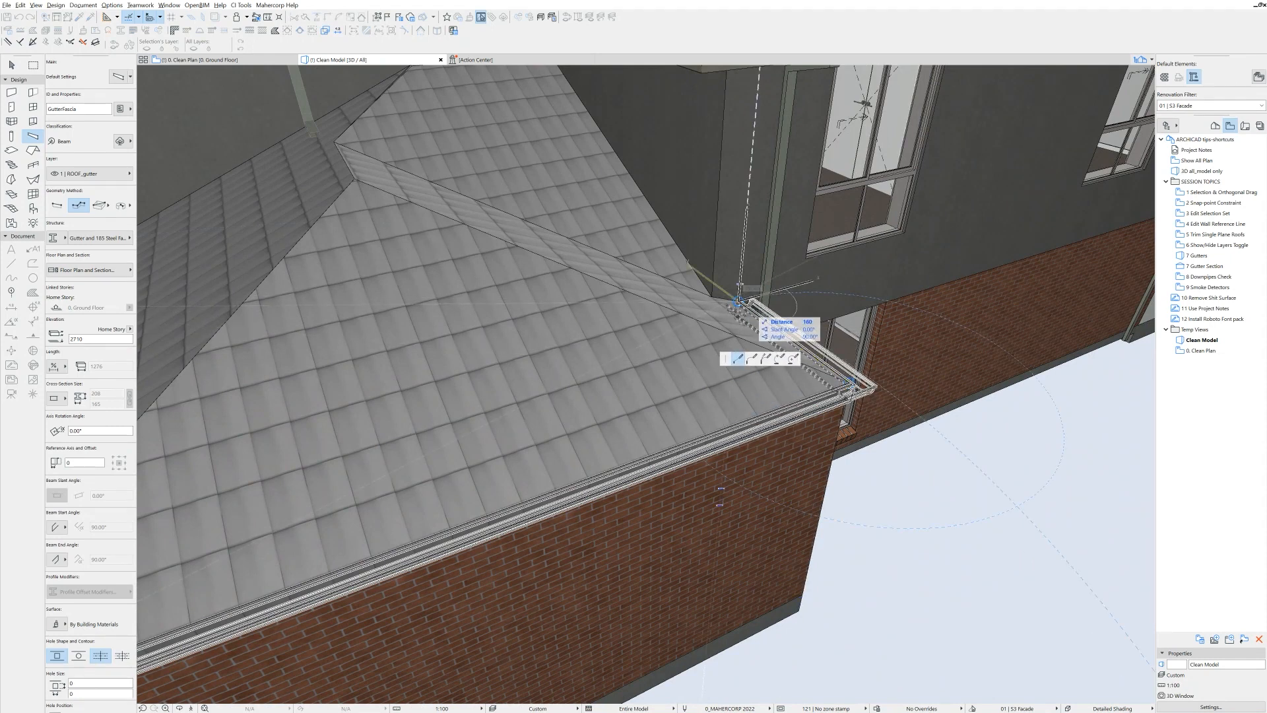
{"action": "left_click", "coordinate": [740, 301]}
Examine how the gutter beams meet at the garage roof's front corner and undo the beam chain.
{"action": "scroll", "coordinate": [746, 317], "scroll_direction": "down", "scroll_amount": 6}
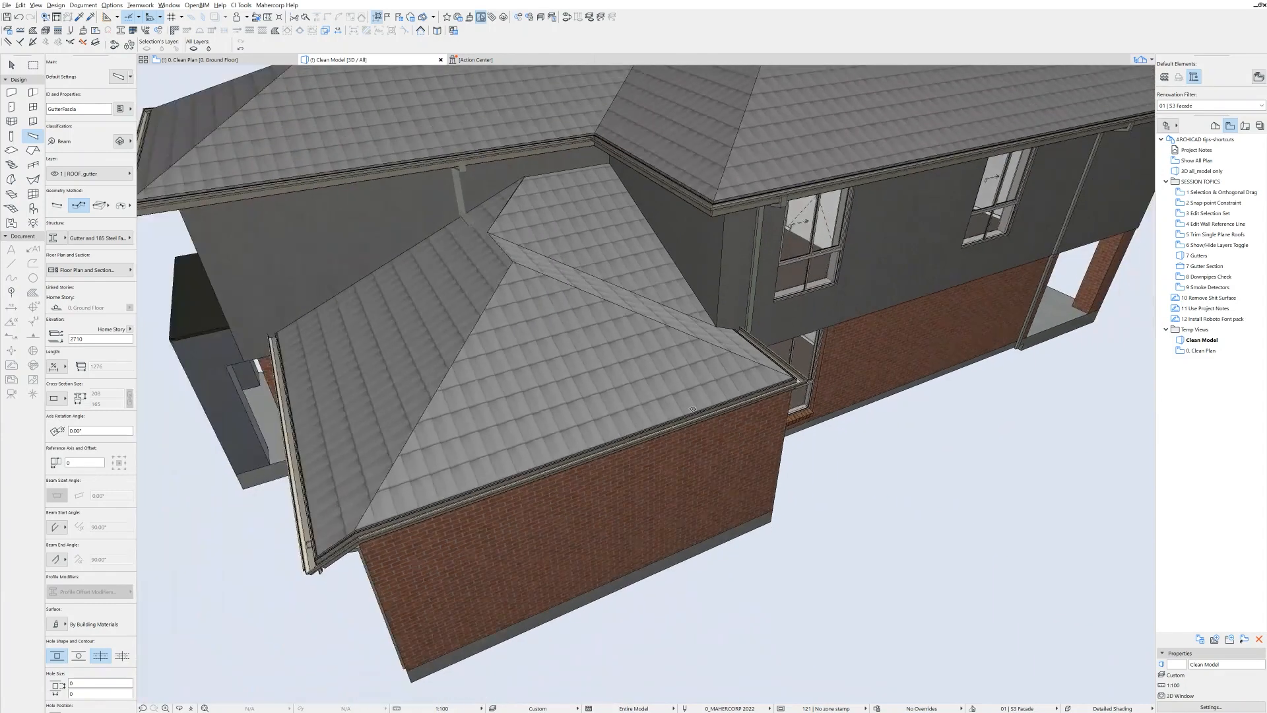
{"action": "scroll", "coordinate": [573, 438], "scroll_direction": "up", "scroll_amount": 8}
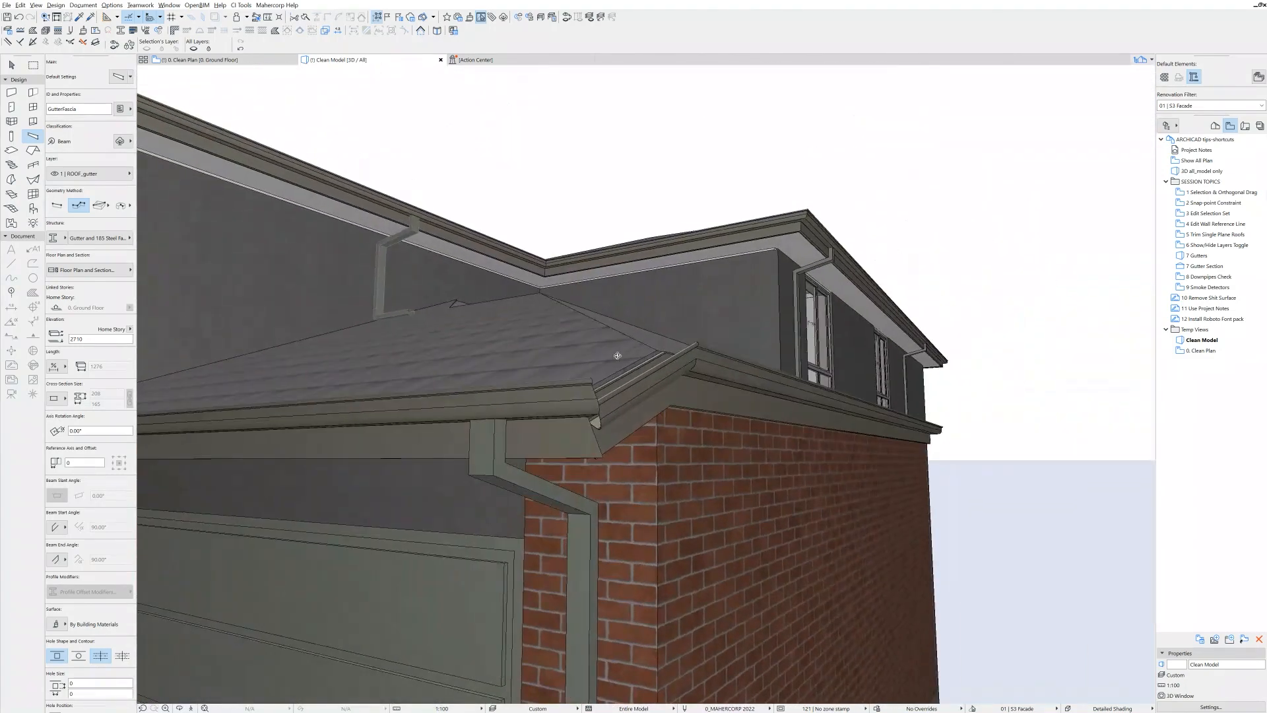
{"action": "middle_click_drag", "start_coordinate": [617, 356], "coordinate": [640, 393], "text": "shift"}
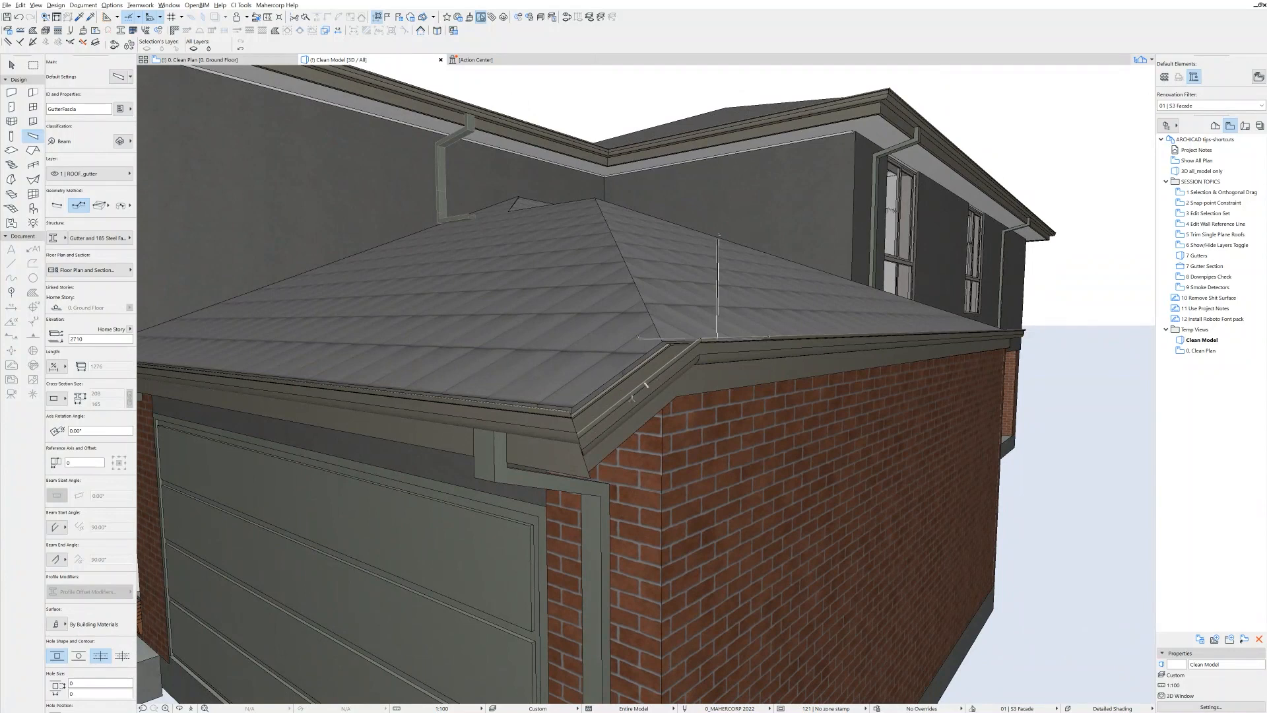
{"action": "middle_click_drag", "start_coordinate": [628, 410], "coordinate": [773, 472], "text": "shift"}
{"action": "middle_click_drag", "start_coordinate": [604, 431], "coordinate": [717, 380], "text": "shift"}
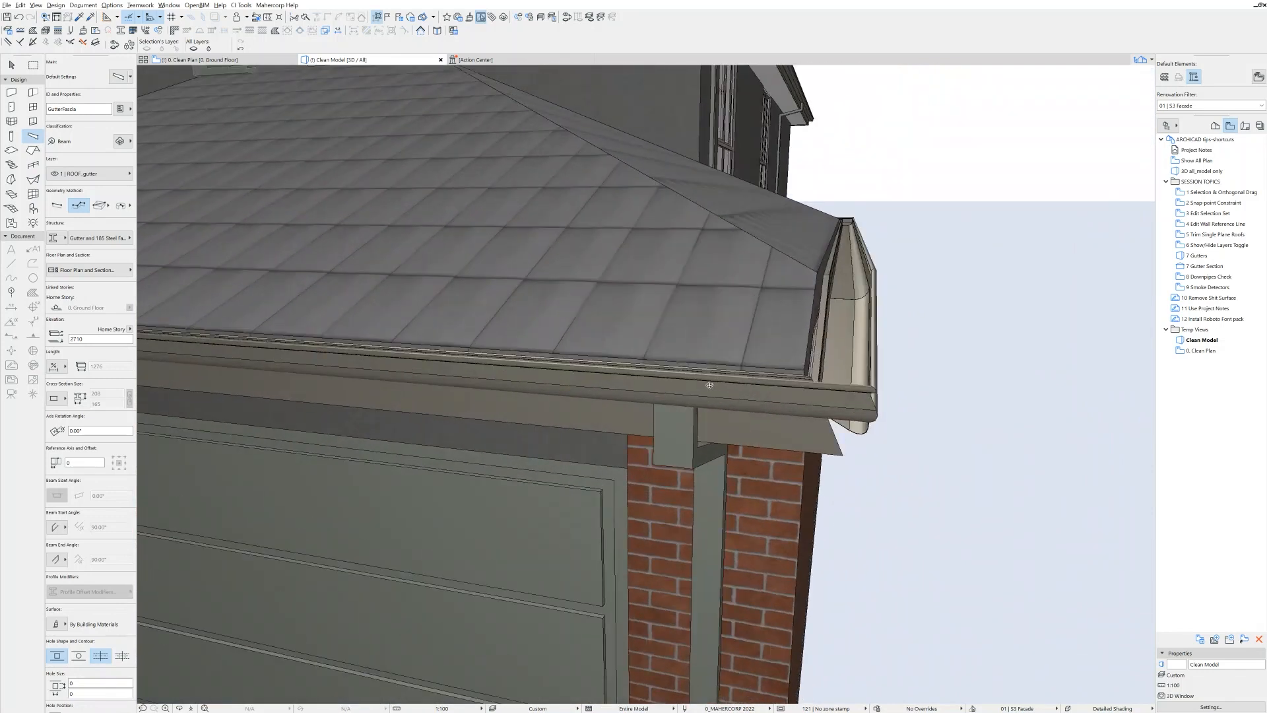
{"action": "middle_click_drag", "start_coordinate": [814, 397], "coordinate": [812, 360], "text": "shift"}
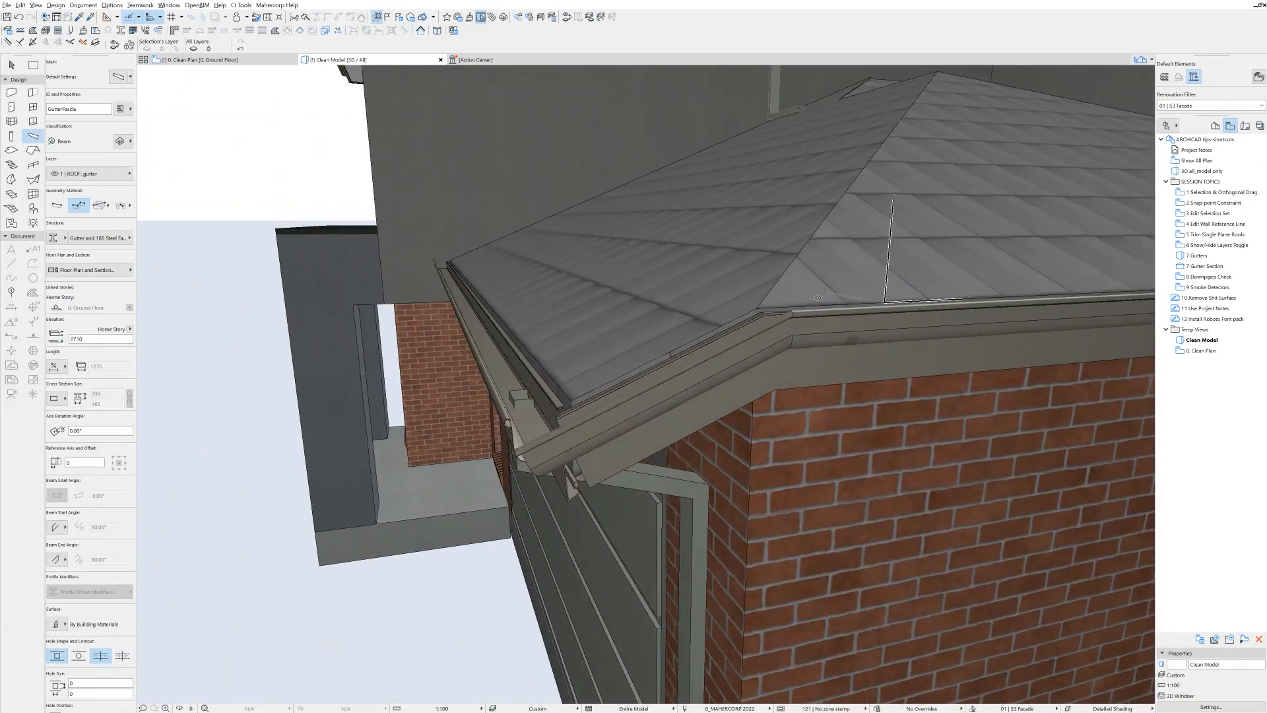
{"action": "middle_click_drag", "start_coordinate": [759, 360], "coordinate": [732, 401], "text": "shift"}
{"action": "scroll", "coordinate": [764, 378], "scroll_direction": "down", "scroll_amount": 6}
{"action": "key", "text": "ctrl+z"}
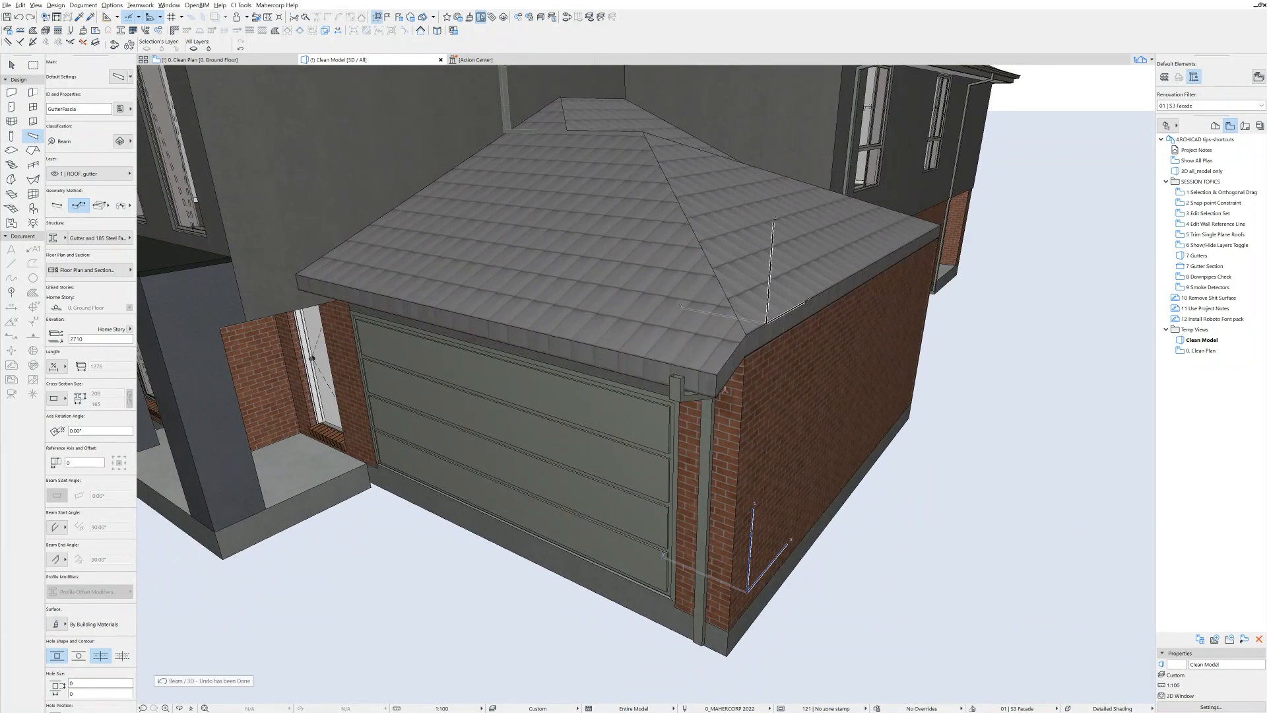
Start a new gutter beam chain and draw its first segment along the garage's front eave to the front corner.
{"action": "middle_click_drag", "start_coordinate": [676, 350], "coordinate": [656, 310], "text": "shift"}
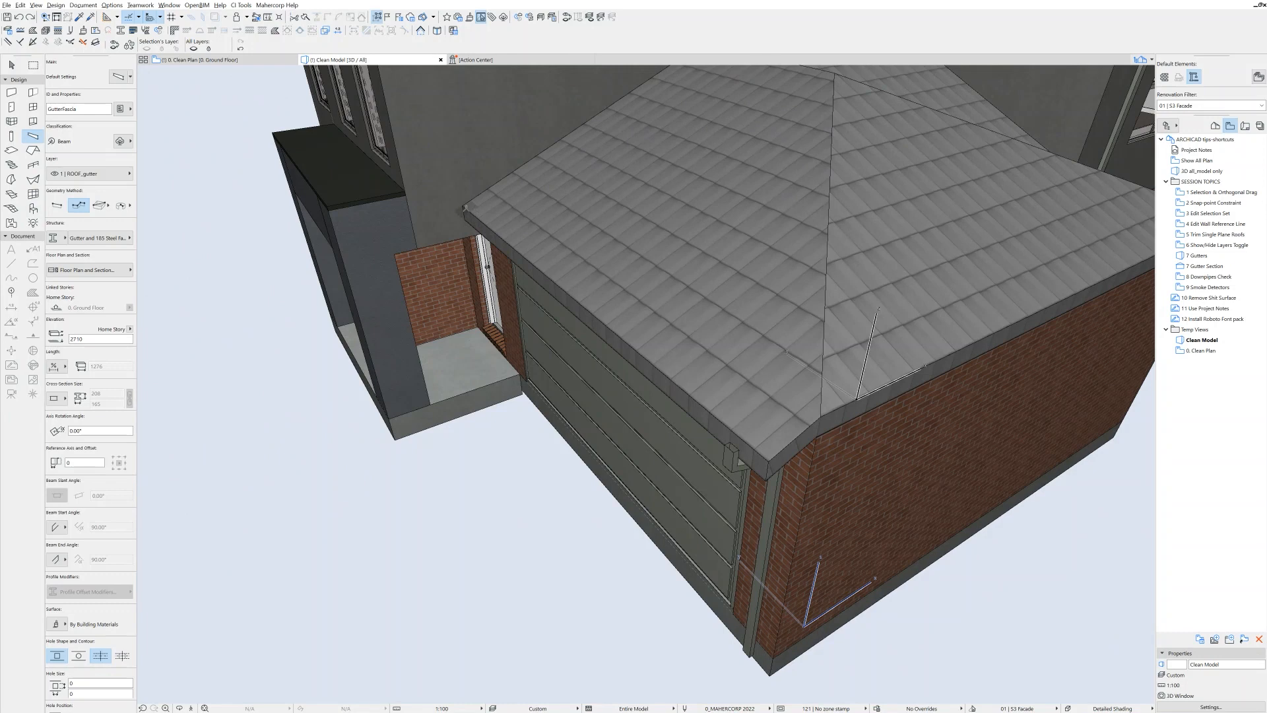
{"action": "left_click", "coordinate": [462, 206]}
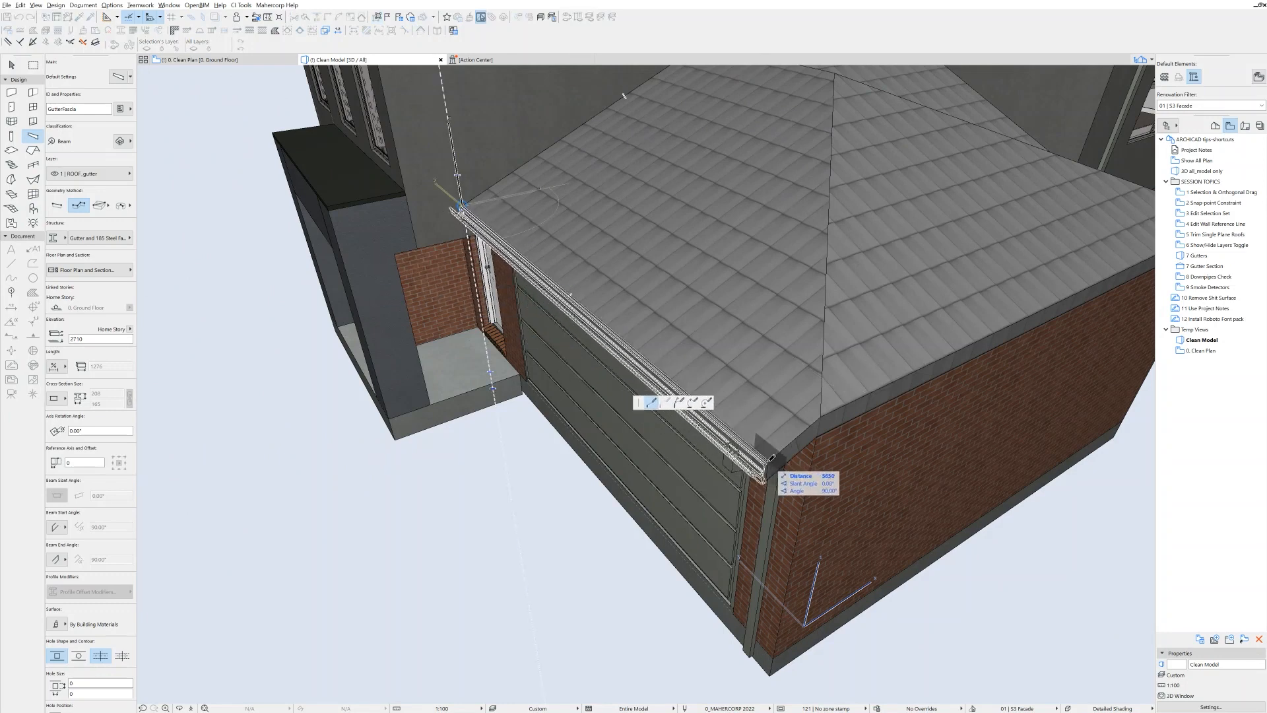
{"action": "left_click", "coordinate": [769, 462]}
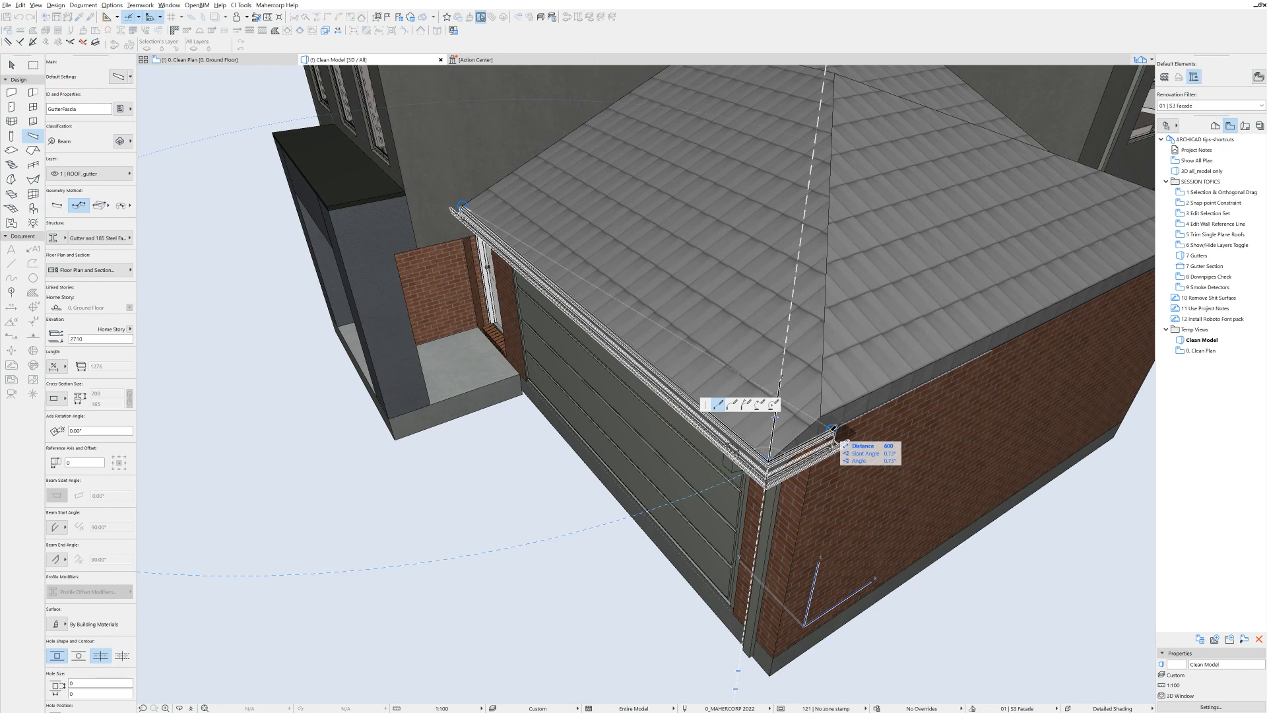
Add a short chain segment at the garage's front corner with a distance of 10 and a slant angle of 0°.
{"action": "key", "text": "Tab"}
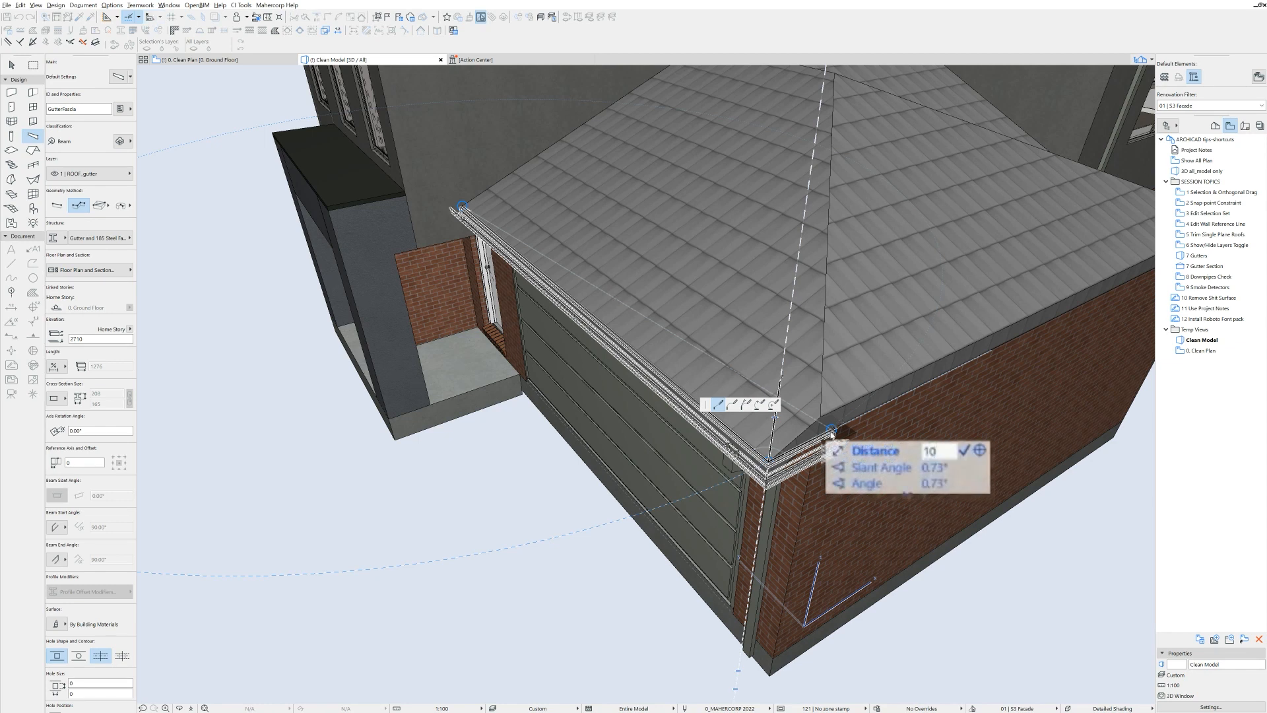
{"action": "key", "text": "Tab"}
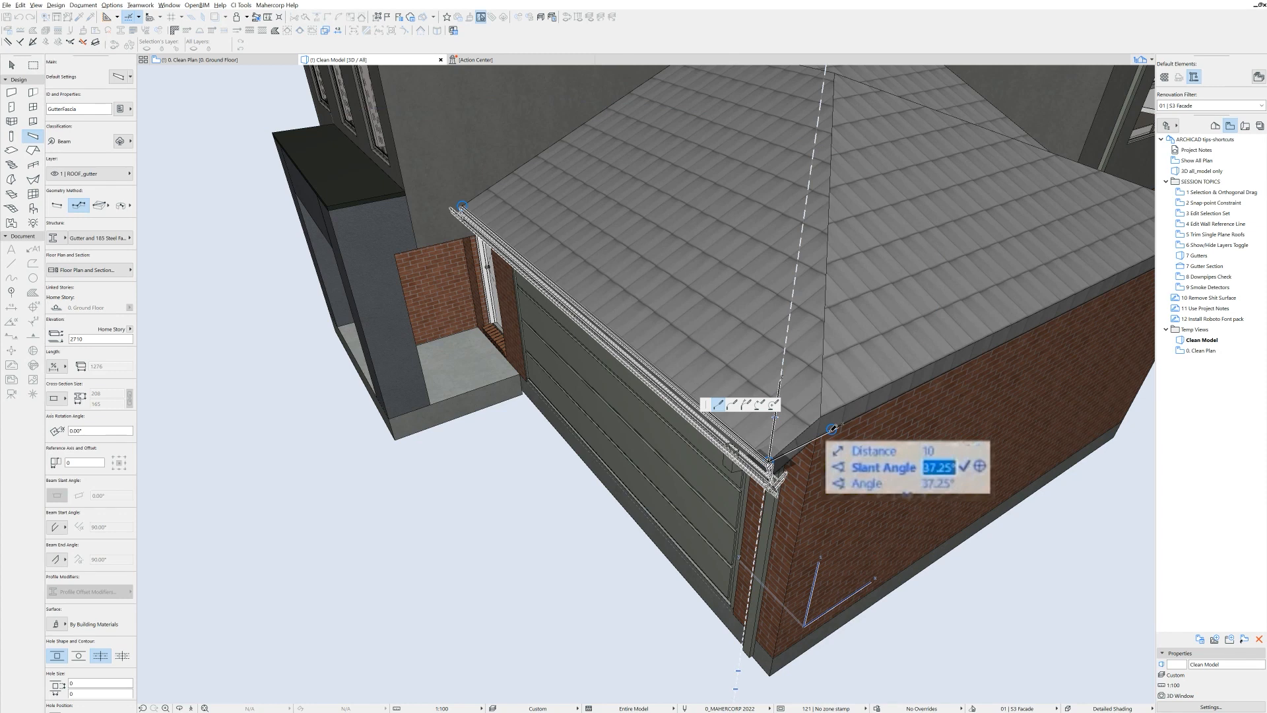
{"action": "type", "text": "0"}
{"action": "key", "text": "Tab"}
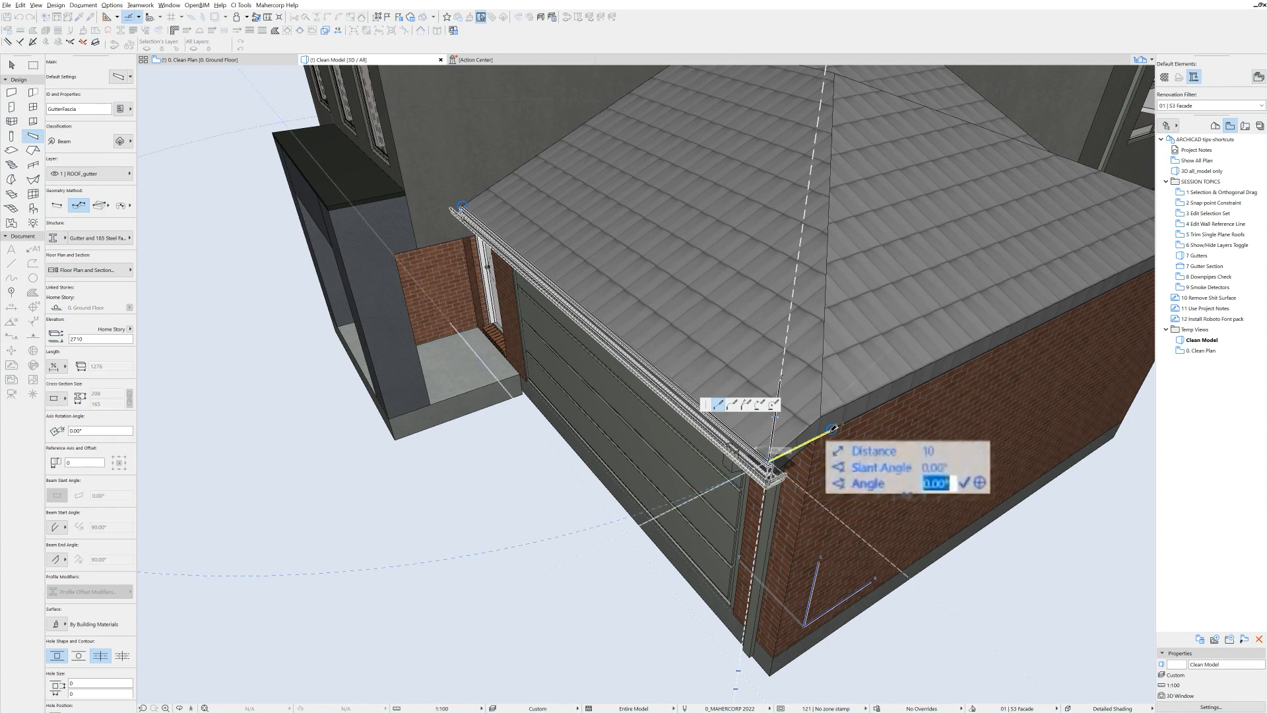
{"action": "key", "text": "Return"}
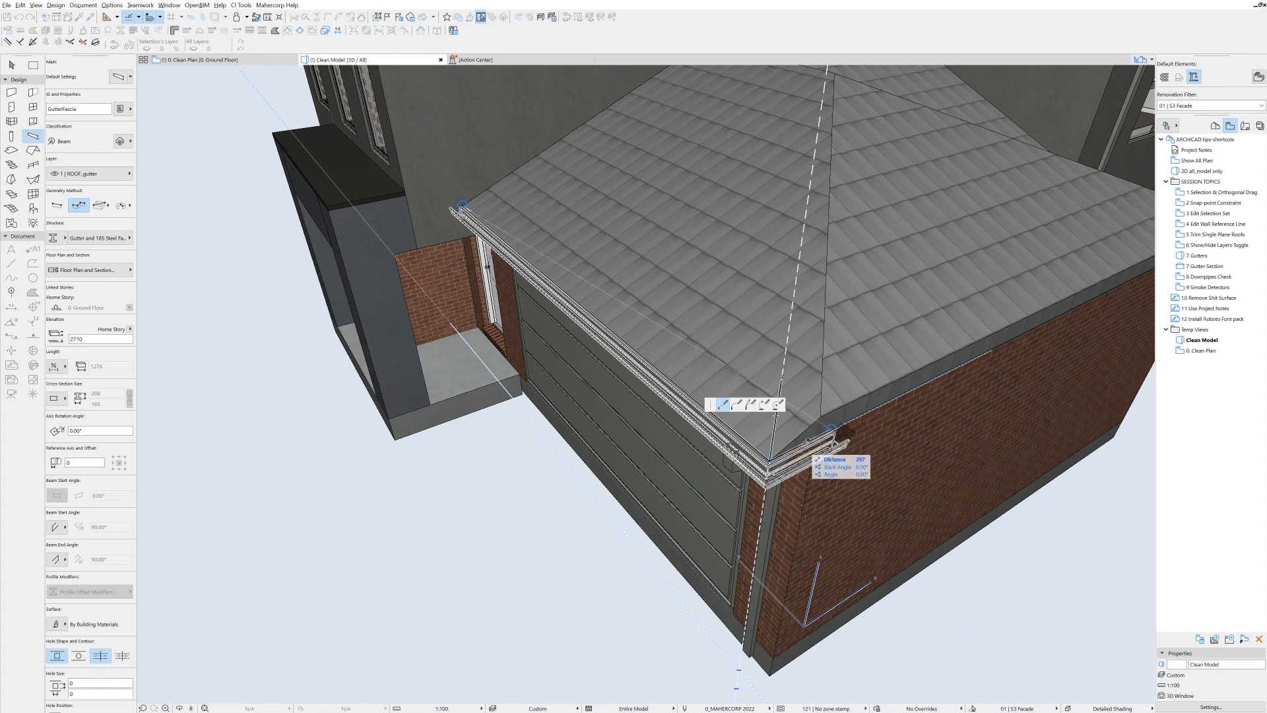
Continue the gutter chain along the angled corner edge and side eave, and finish it with the rear return to the house wall.
{"action": "scroll", "coordinate": [821, 431], "scroll_direction": "up", "scroll_amount": 3}
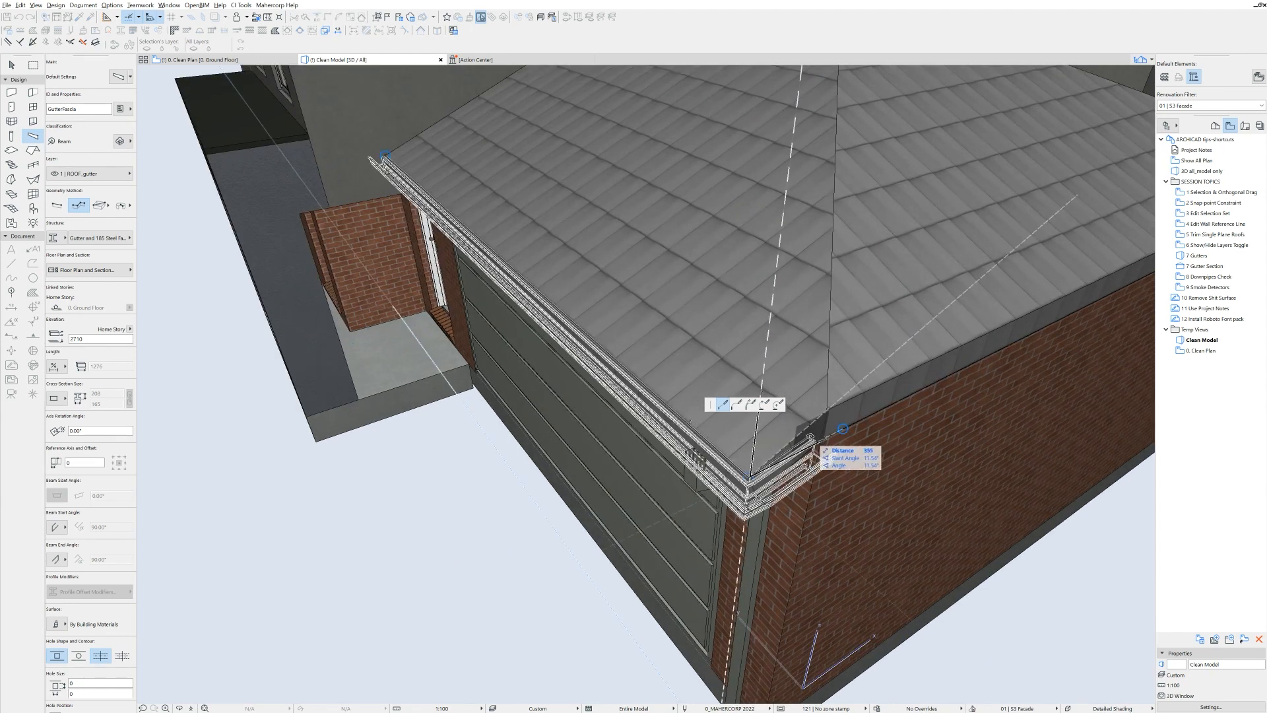
{"action": "scroll", "coordinate": [818, 434], "scroll_direction": "up", "scroll_amount": 2}
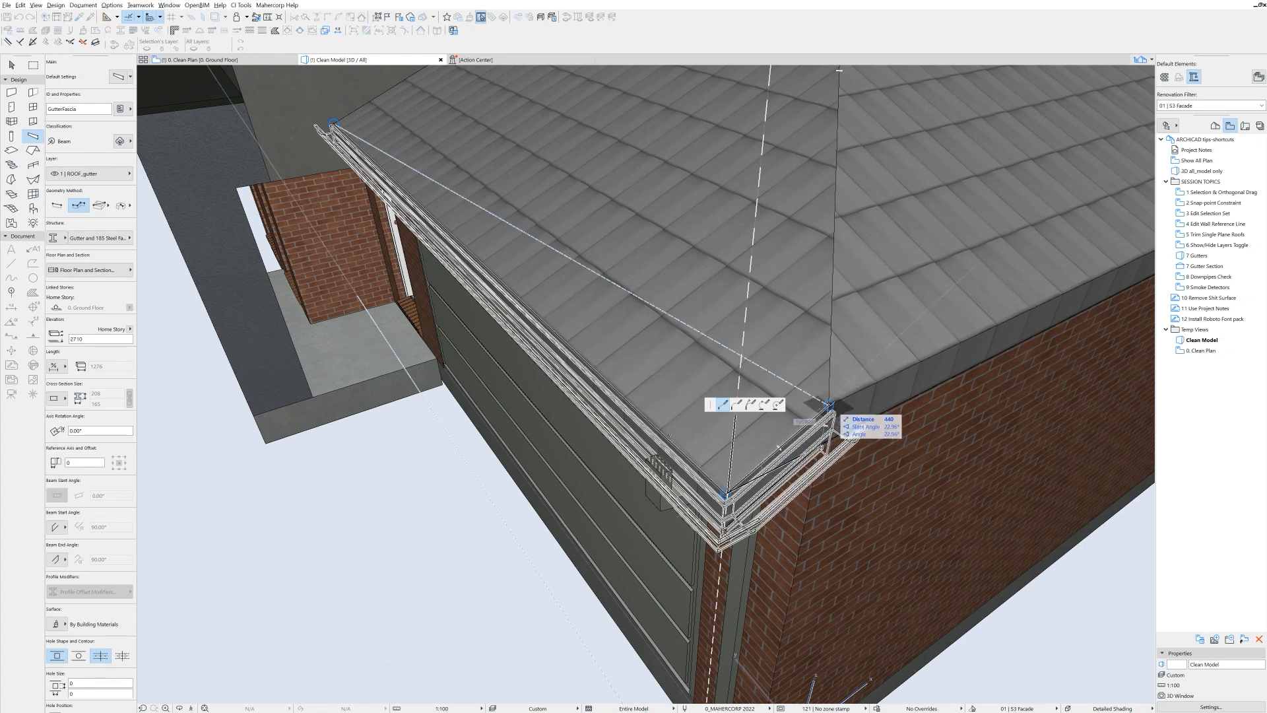
{"action": "scroll", "coordinate": [893, 395], "scroll_direction": "down", "scroll_amount": 1}
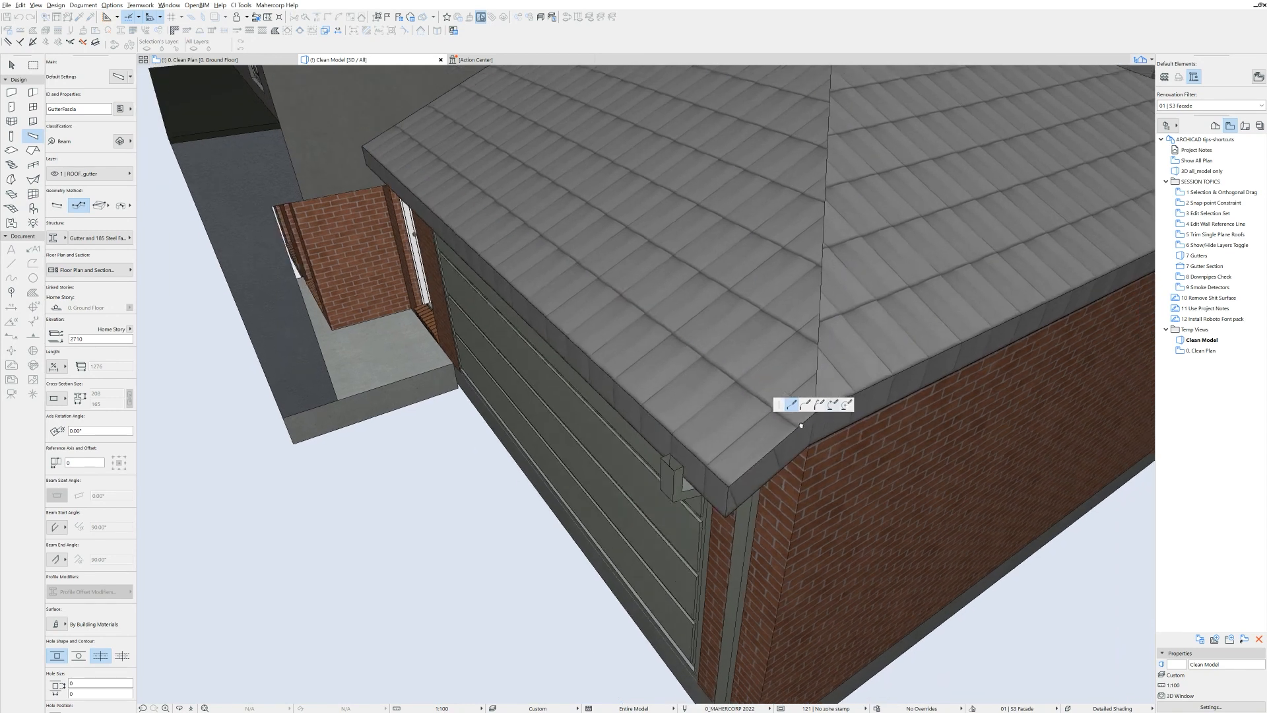
{"action": "middle_click_drag", "start_coordinate": [895, 397], "coordinate": [405, 572]}
{"action": "middle_click_drag", "start_coordinate": [743, 437], "coordinate": [499, 568]}
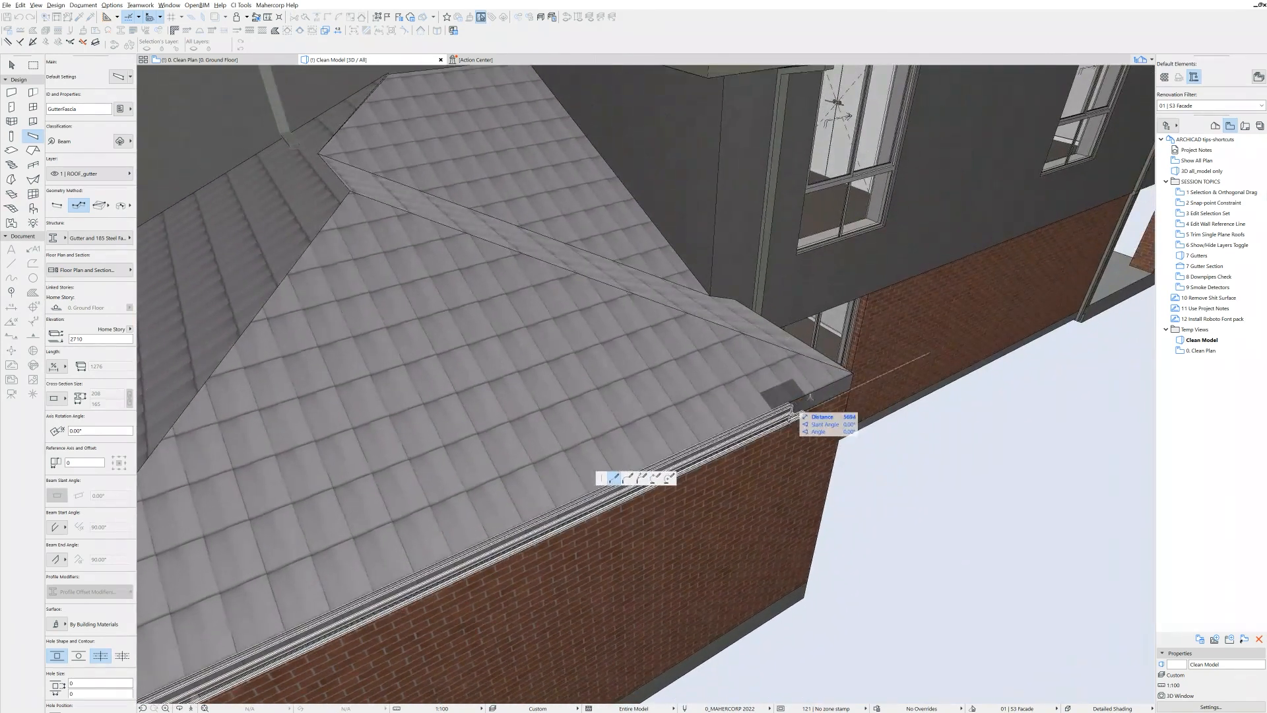
{"action": "left_click", "coordinate": [855, 380]}
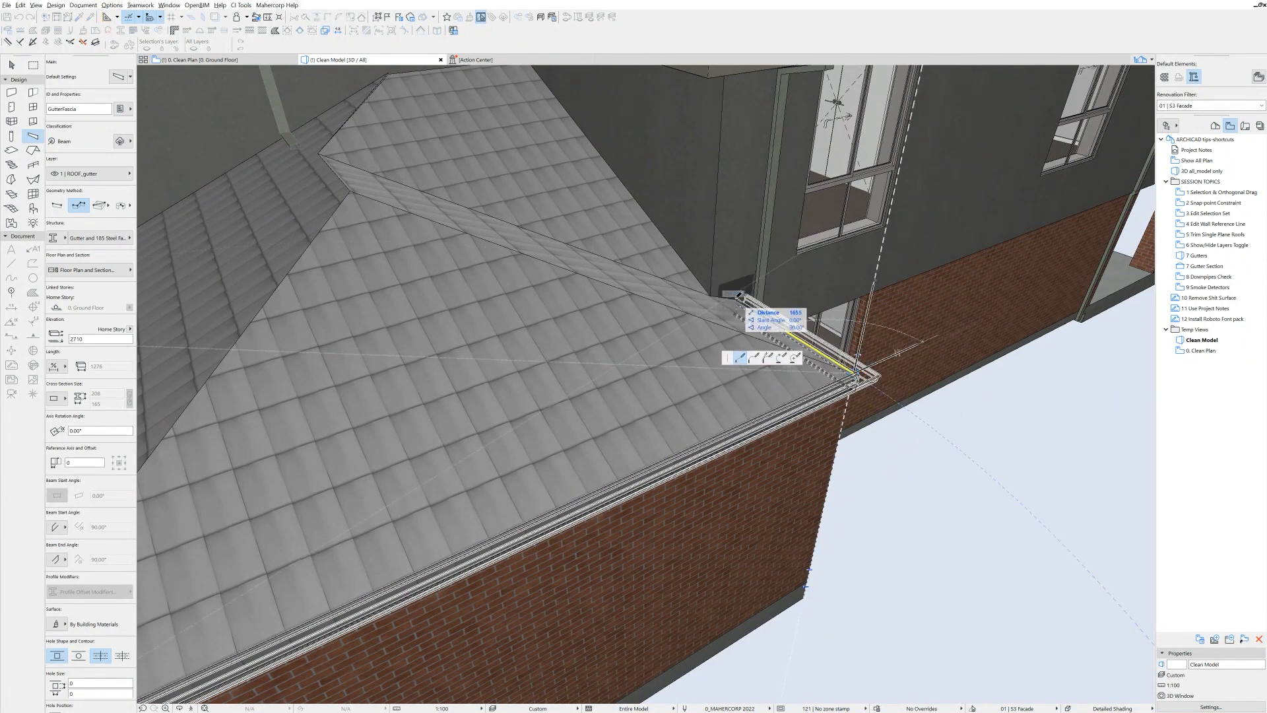
{"action": "double_click", "coordinate": [738, 297]}
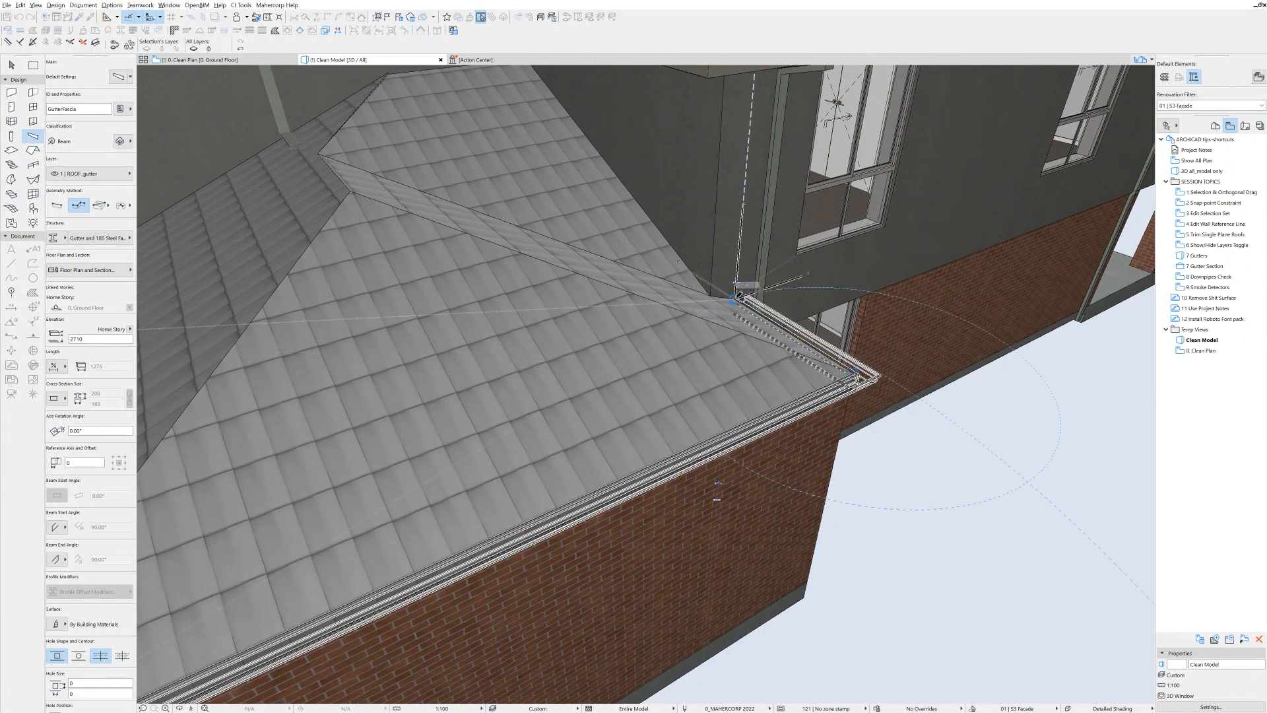
Examine the finished garage gutter from several sides, focusing on how the beams meet at the angled front corner.
{"action": "scroll", "coordinate": [649, 425], "scroll_direction": "down", "scroll_amount": 3}
{"action": "middle_click_drag", "start_coordinate": [681, 413], "coordinate": [732, 350], "text": "shift"}
{"action": "middle_click_drag", "start_coordinate": [571, 520], "coordinate": [800, 349]}
{"action": "scroll", "coordinate": [655, 447], "scroll_direction": "up", "scroll_amount": 2}
{"action": "middle_click_drag", "start_coordinate": [663, 442], "coordinate": [560, 433], "text": "shift"}
{"action": "mouse_move", "coordinate": [727, 418]}
{"action": "middle_mouse_down", "text": "shift"}
{"action": "mouse_move", "coordinate": [653, 375]}
{"action": "mouse_move", "coordinate": [838, 392]}
{"action": "mouse_move", "coordinate": [714, 423]}
{"action": "middle_mouse_up", "text": "shift"}
{"action": "scroll", "coordinate": [713, 383], "scroll_direction": "down", "scroll_amount": 2}
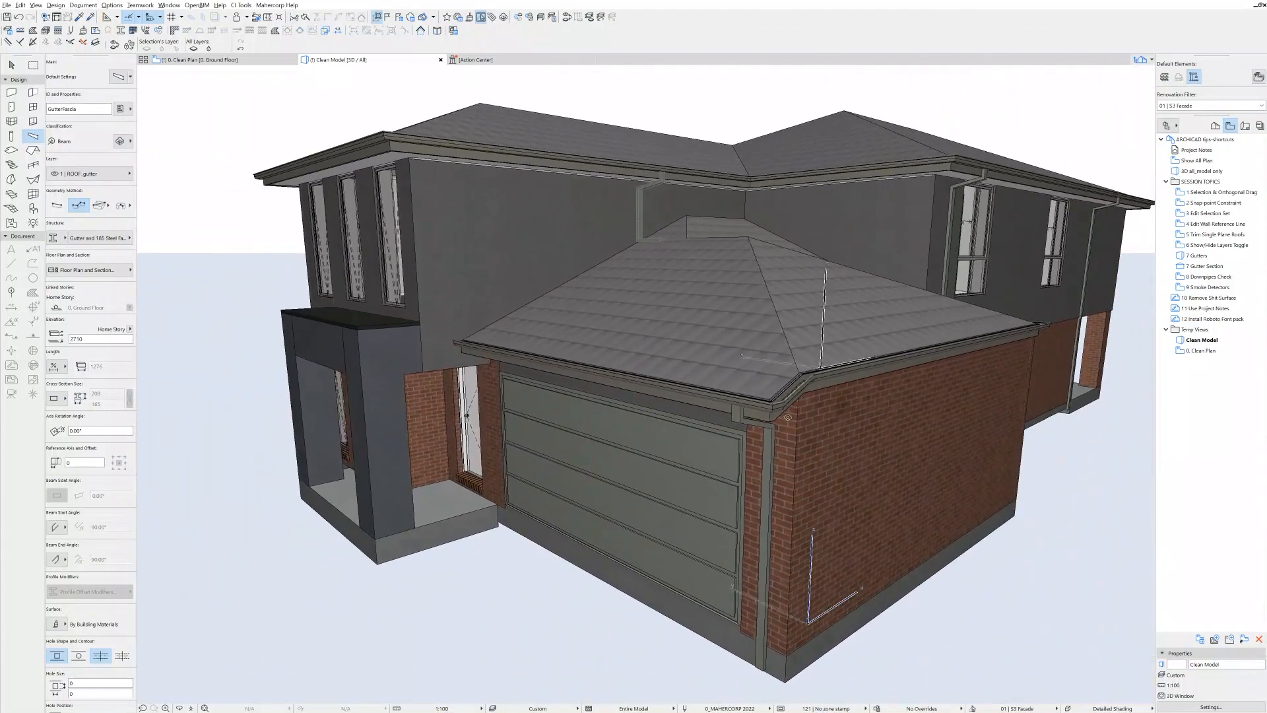
{"action": "middle_click_drag", "start_coordinate": [646, 399], "coordinate": [787, 425], "text": "shift"}
{"action": "scroll", "coordinate": [786, 425], "scroll_direction": "up", "scroll_amount": 3}
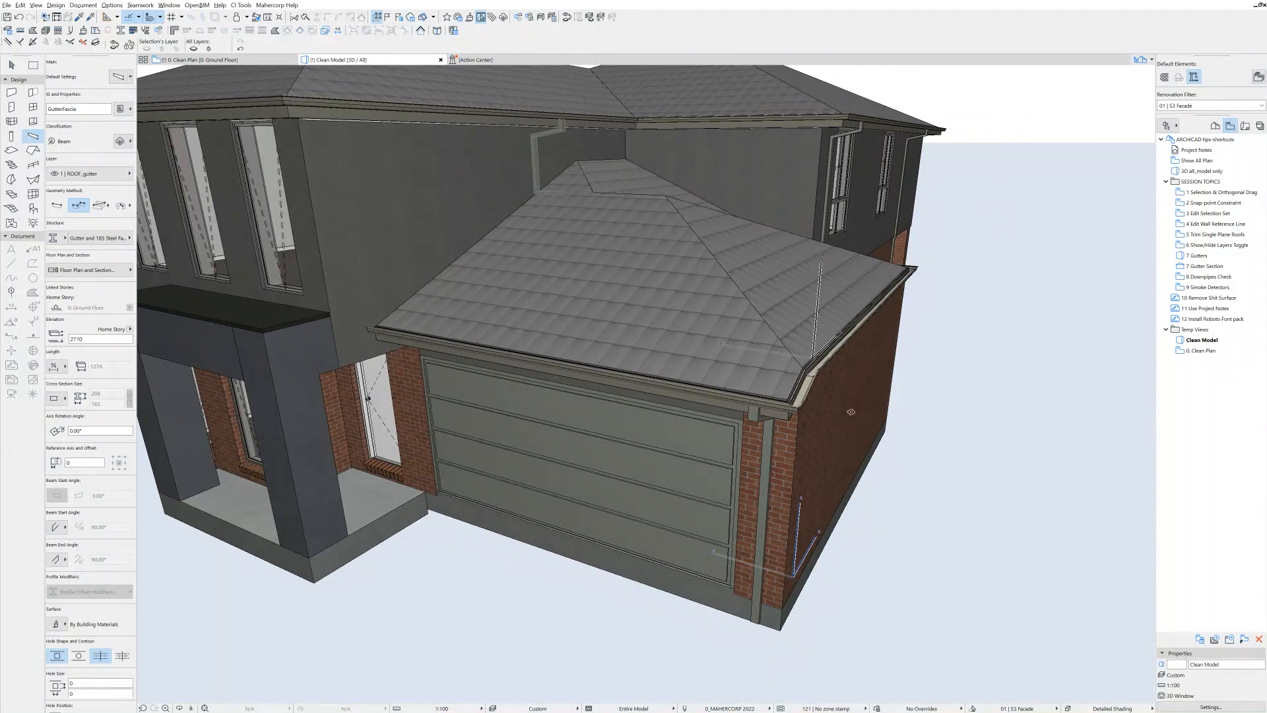
{"action": "scroll", "coordinate": [841, 416], "scroll_direction": "down", "scroll_amount": 3}
{"action": "middle_click_drag", "start_coordinate": [841, 416], "coordinate": [728, 477], "text": "shift"}
{"action": "scroll", "coordinate": [728, 476], "scroll_direction": "up", "scroll_amount": 3}
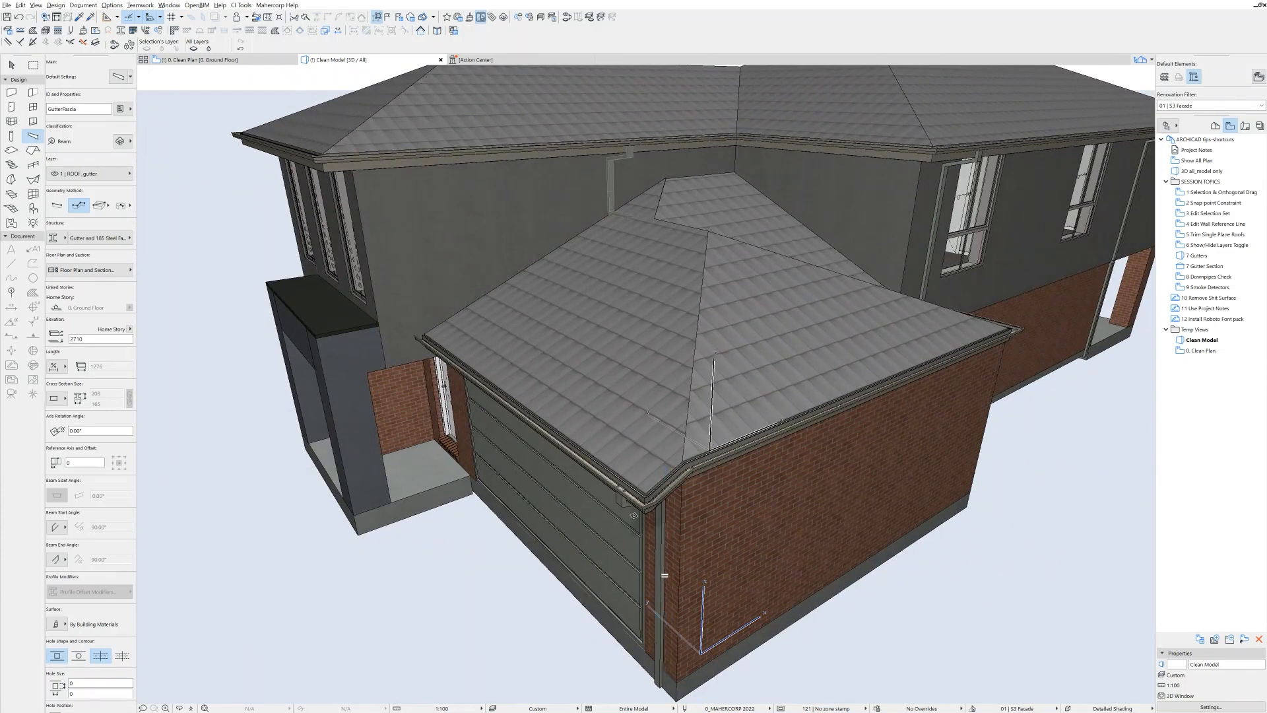
{"action": "middle_click_drag", "start_coordinate": [765, 472], "coordinate": [729, 495], "text": "shift"}
{"action": "scroll", "coordinate": [583, 467], "scroll_direction": "down", "scroll_amount": 2}
{"action": "scroll", "coordinate": [733, 497], "scroll_direction": "up", "scroll_amount": 3}
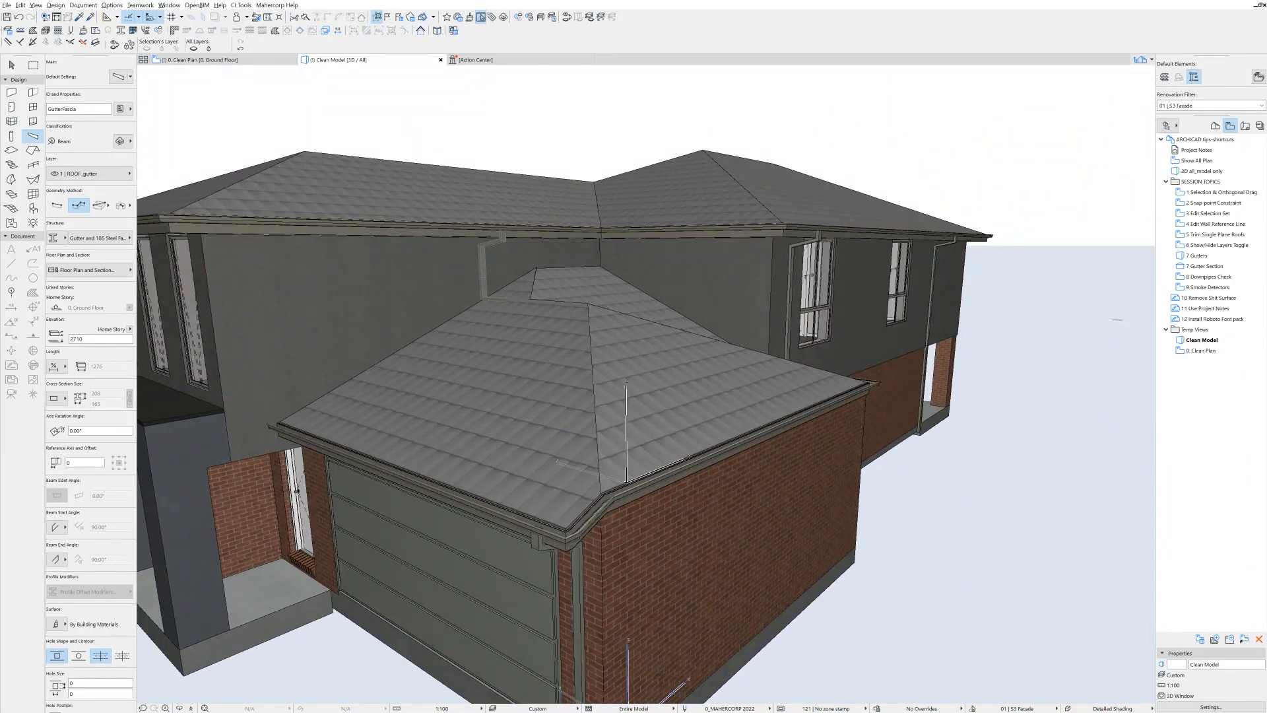